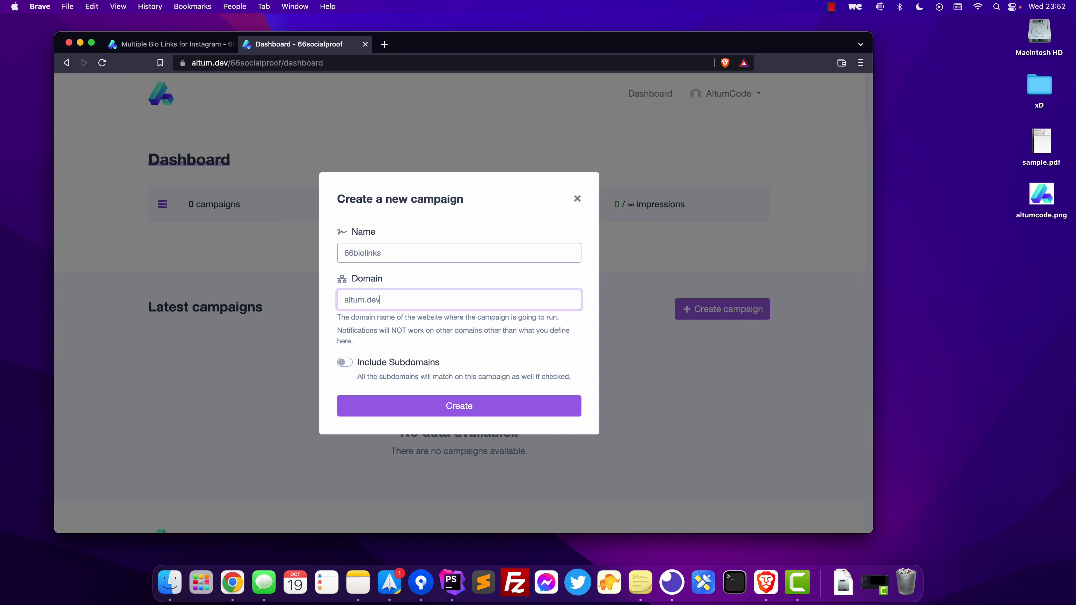
# Create the 66biolinks campaign for the domain altum.dev and copy its pixel code.
pyautogui.press('Return')
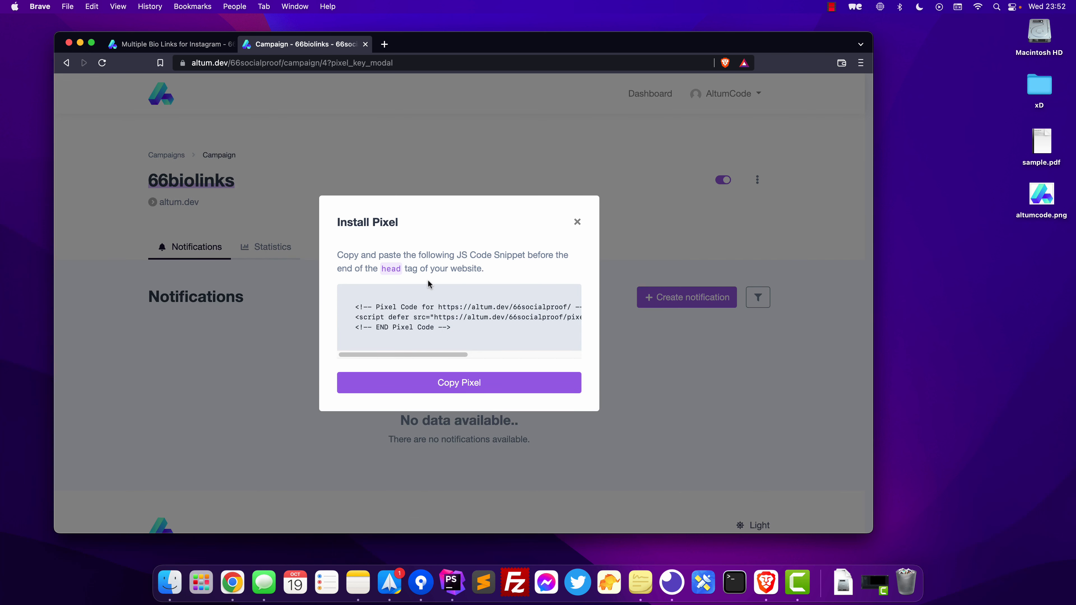
pyautogui.click(473, 382)
# Open the Custom JS / CSS page of the website settings in the 66biolinks admin area.
pyautogui.click(170, 44)
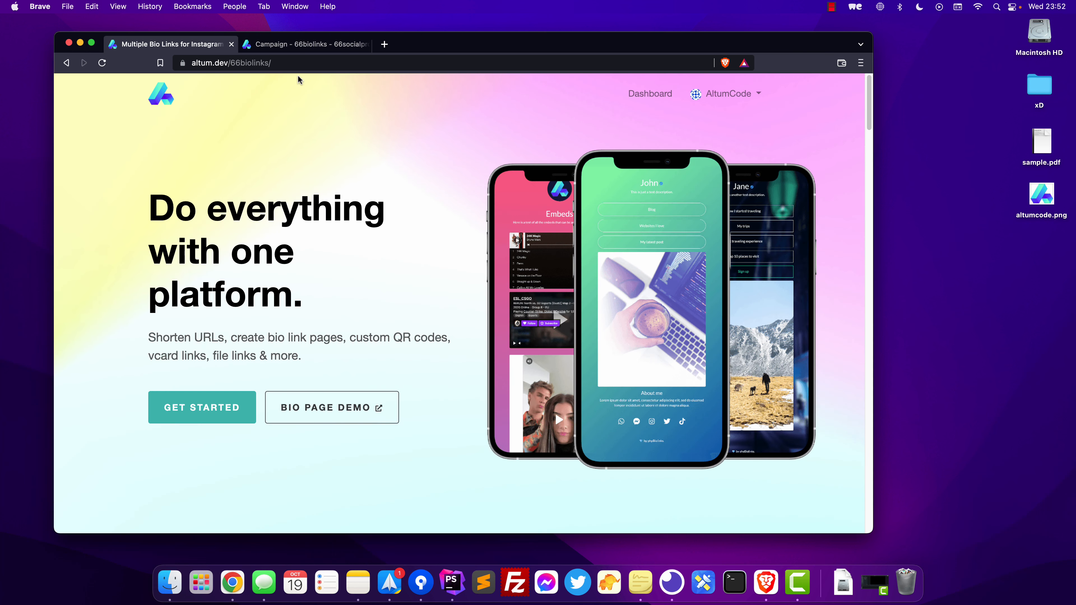
pyautogui.click(752, 92)
pyautogui.middleClick(700, 125)
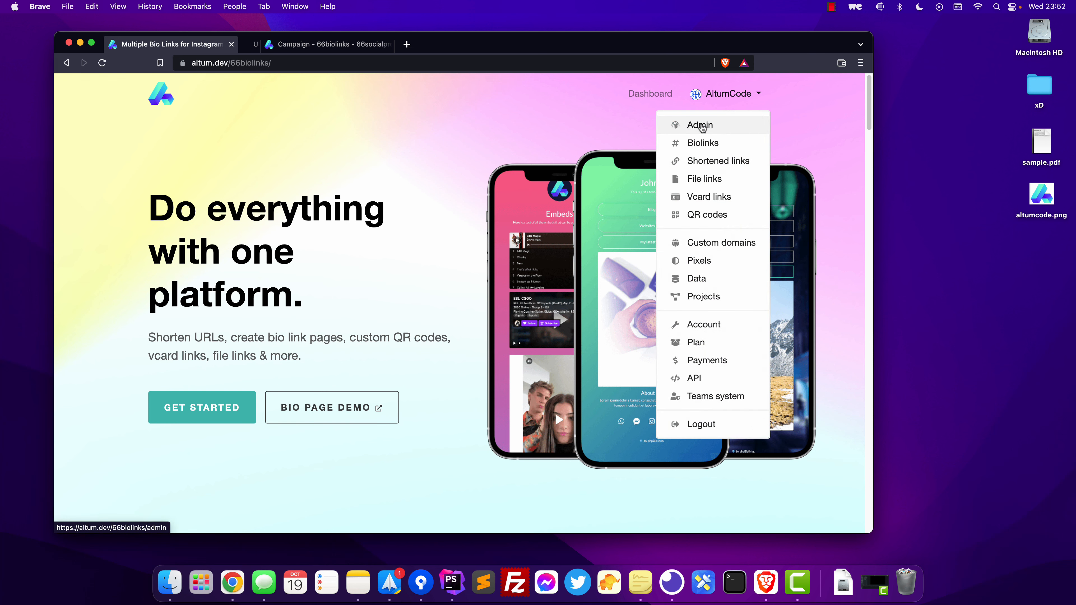
pyautogui.click(319, 48)
pyautogui.scroll(-5, 132, 313)
pyautogui.click(136, 391)
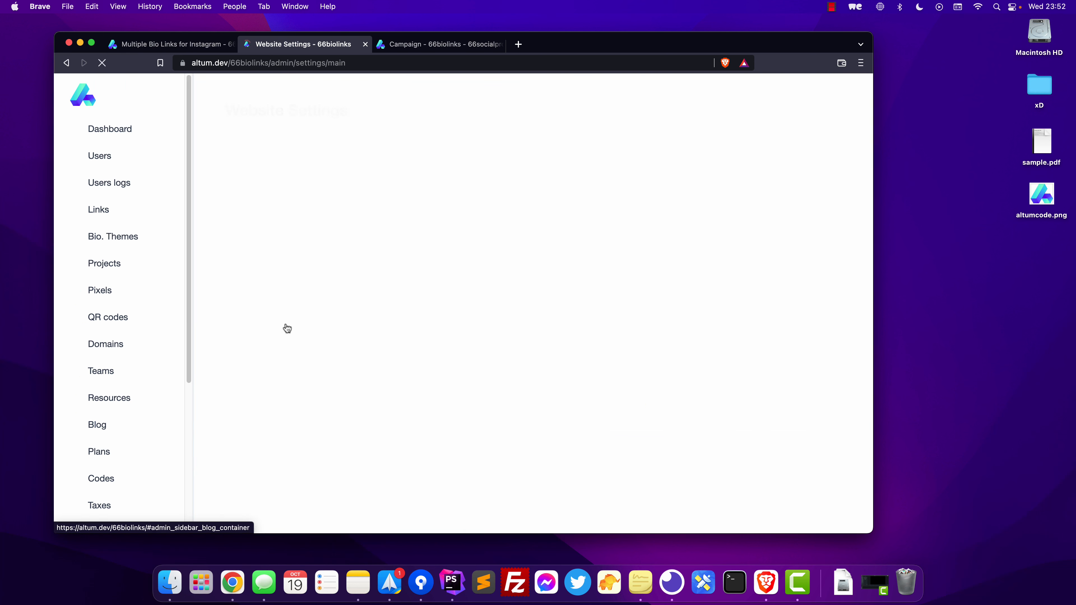
pyautogui.click(317, 464)
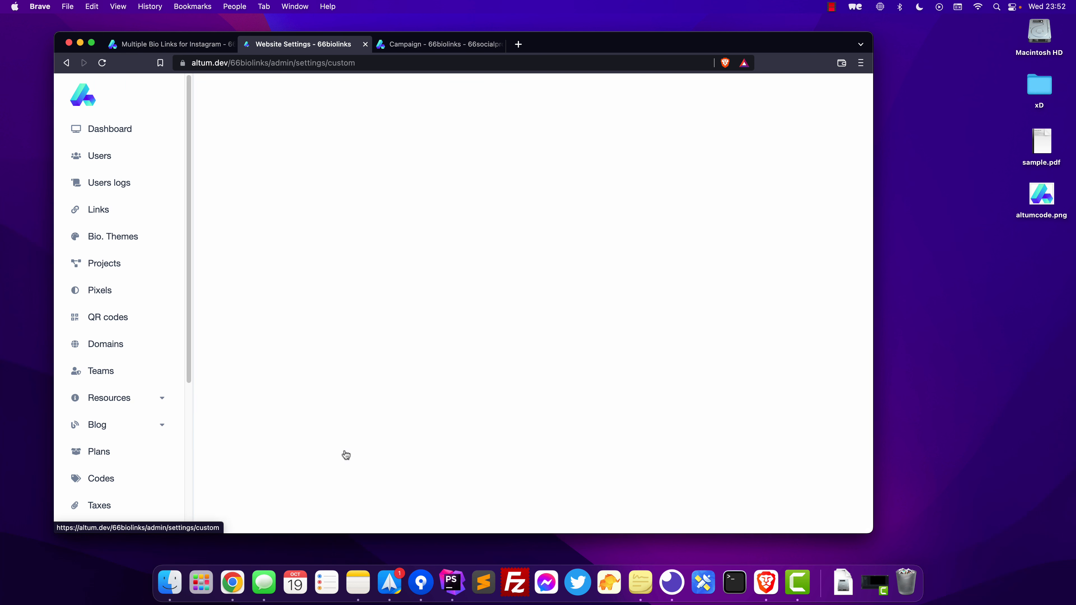
# Paste the copied pixel code into App head Javascript and save the website settings.
pyautogui.click(502, 187)
pyautogui.press('super+v')
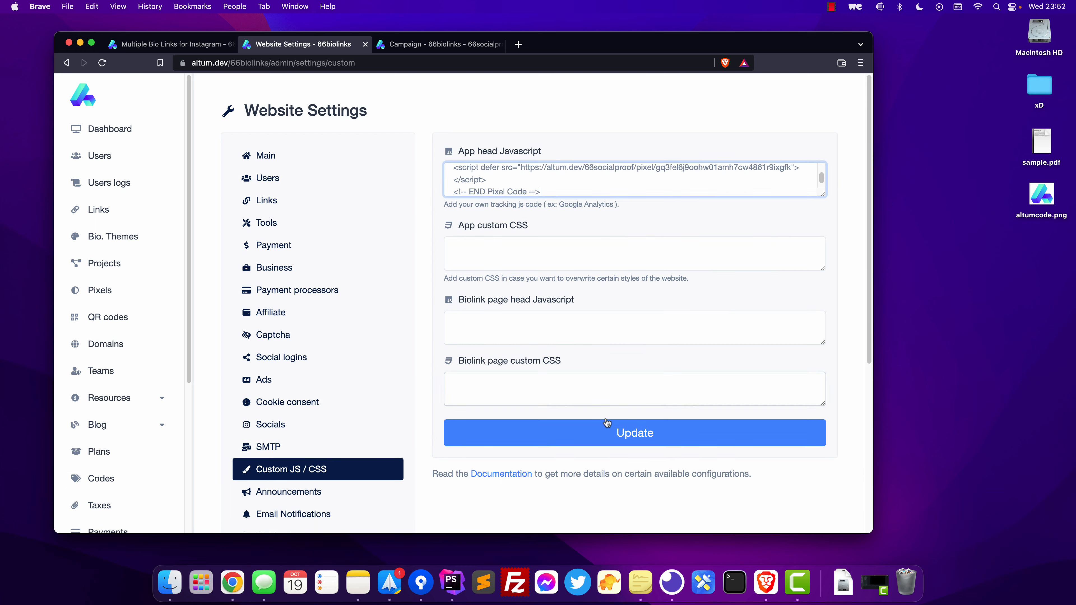
pyautogui.click(606, 422)
# Create a Conversions Counter notification in the 66biolinks campaign.
pyautogui.click(203, 46)
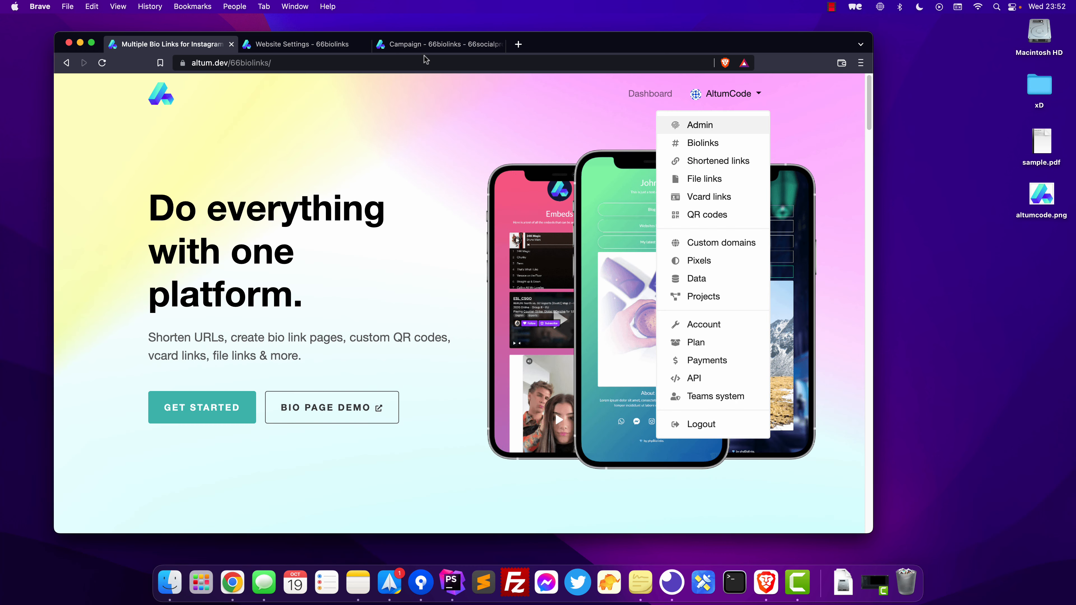
pyautogui.click(426, 46)
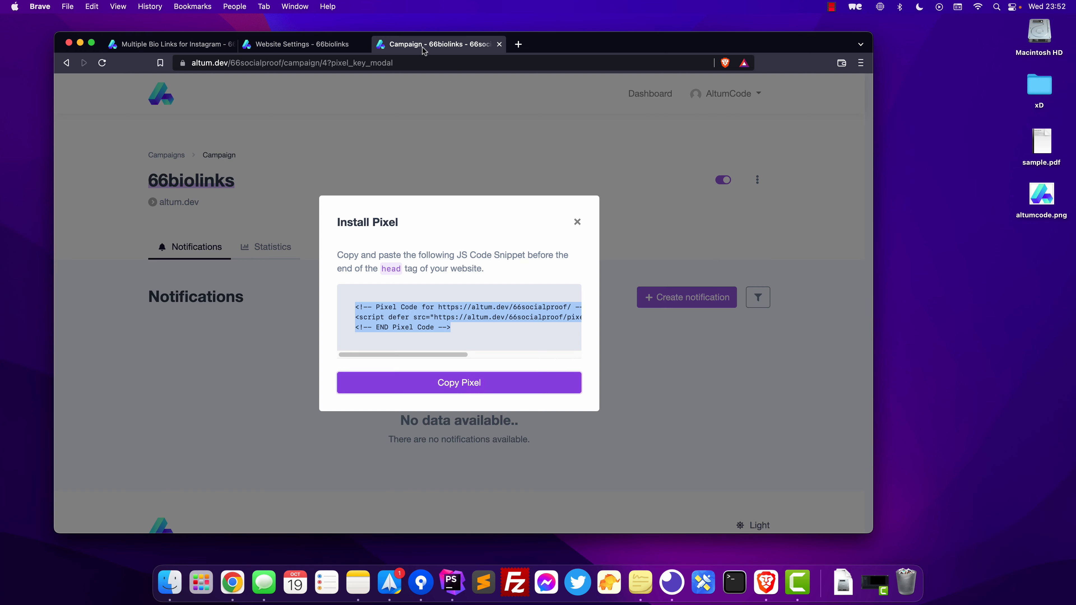
pyautogui.click(577, 222)
pyautogui.click(666, 303)
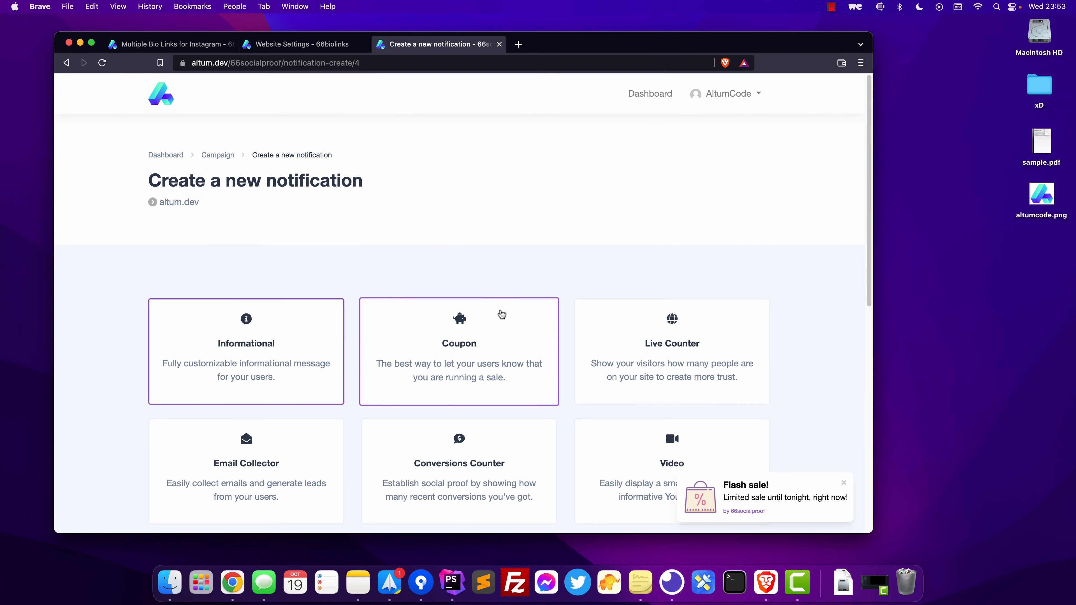
pyautogui.scroll(-5, 508, 297)
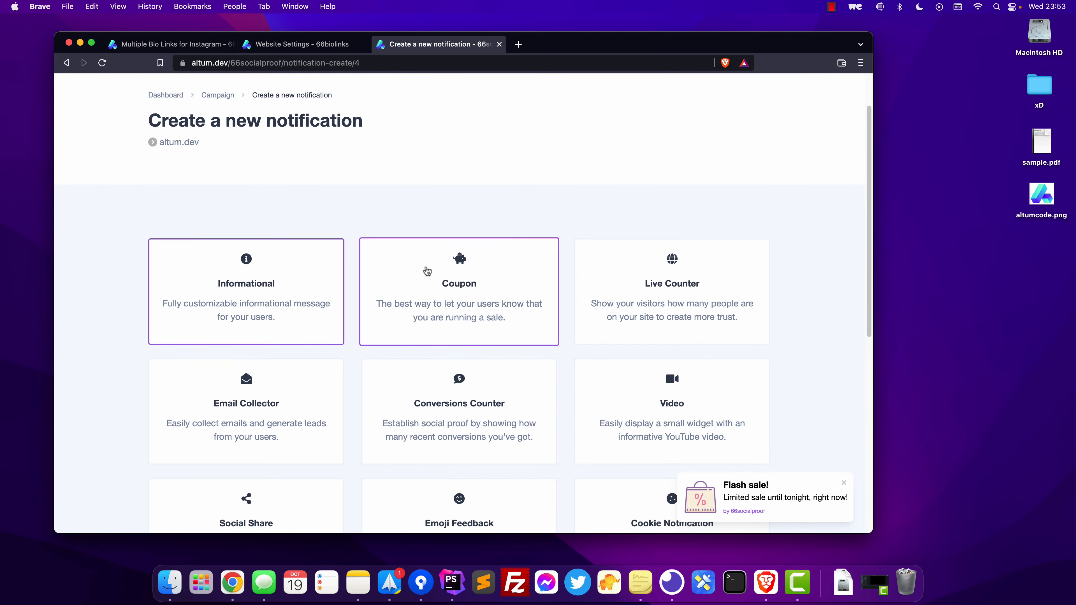
pyautogui.click(495, 355)
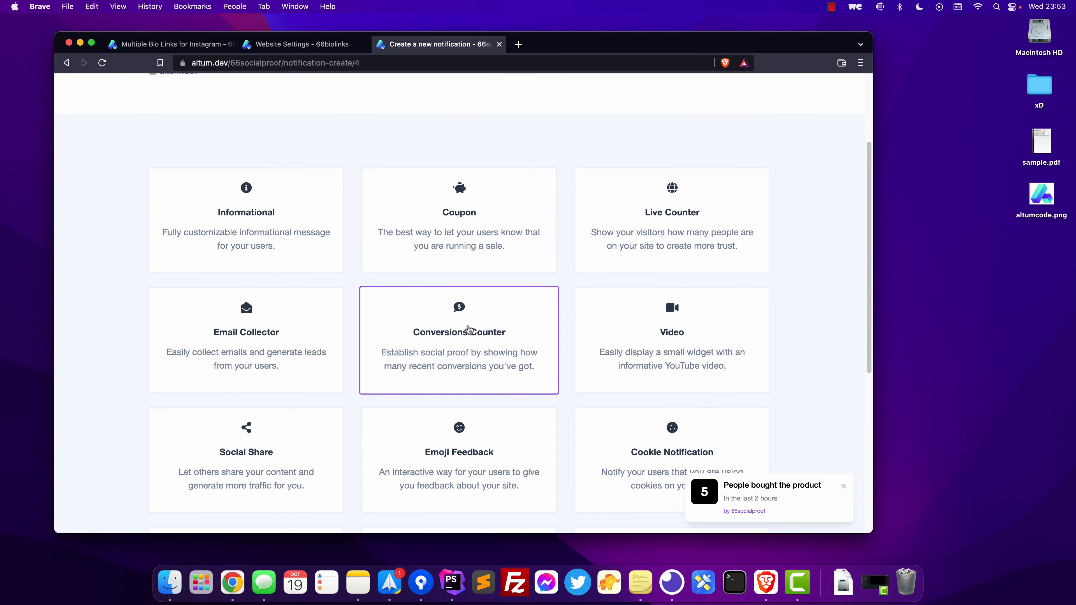
pyautogui.scroll(-10, 509, 381)
pyautogui.click(512, 375)
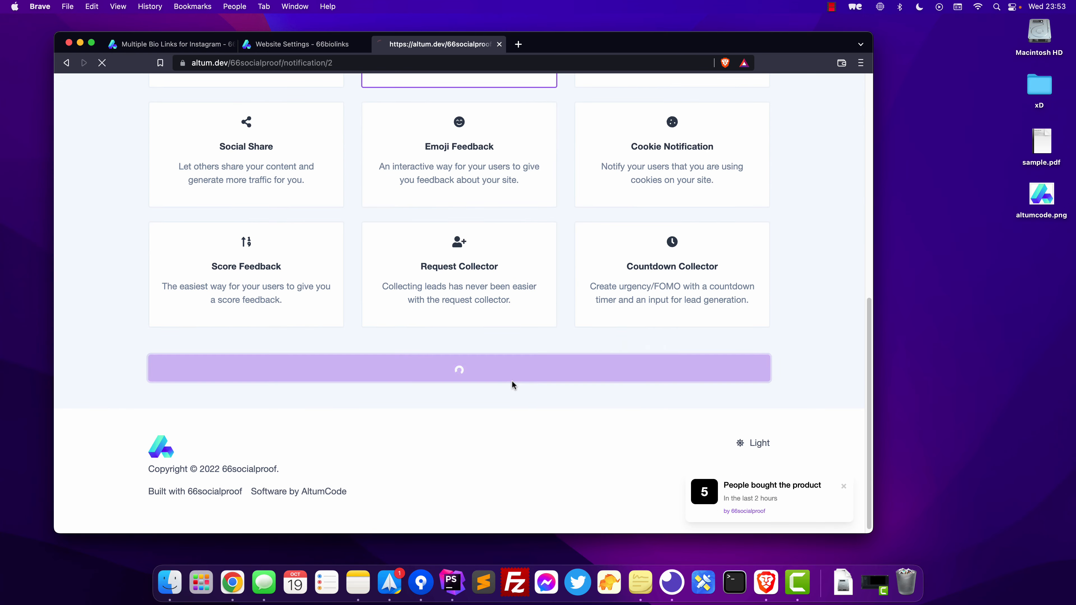
# Import one data entry into the notification with the key "name" and a sample person's full name as its value.
pyautogui.click(751, 283)
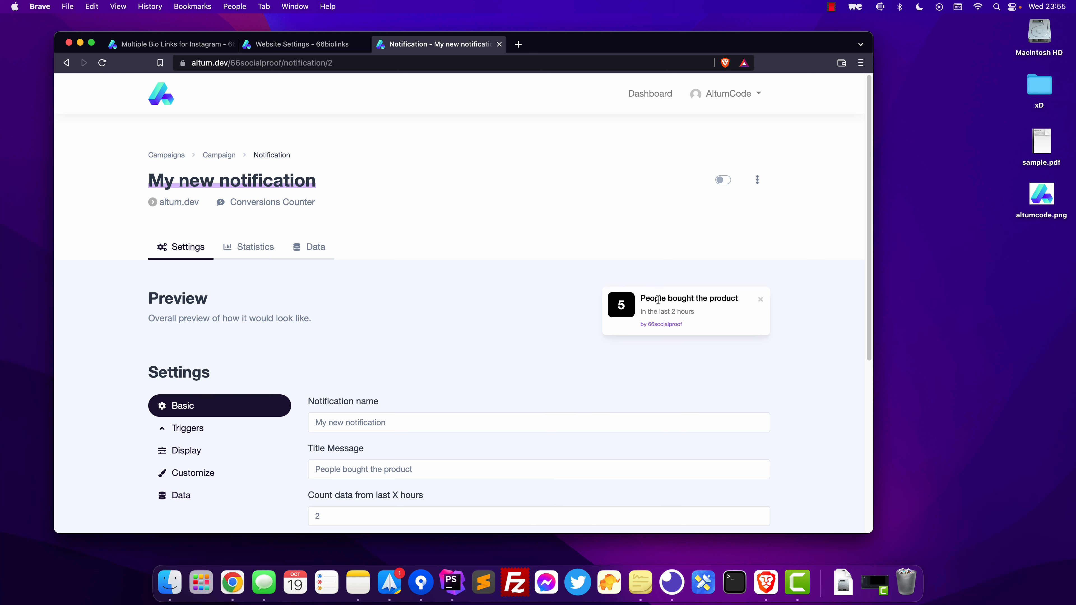
pyautogui.click(314, 254)
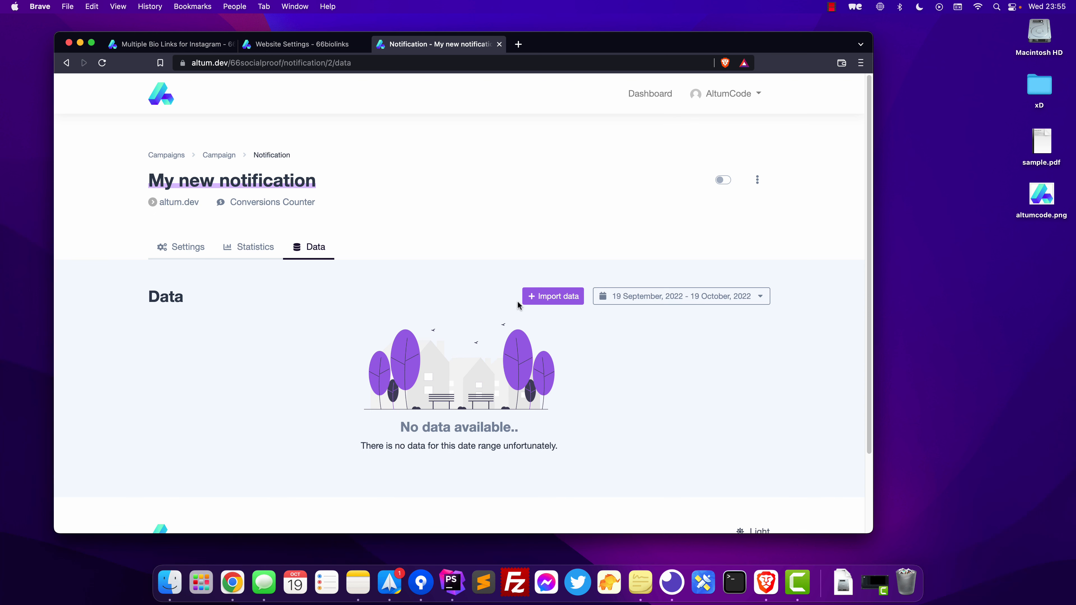
pyautogui.click(543, 299)
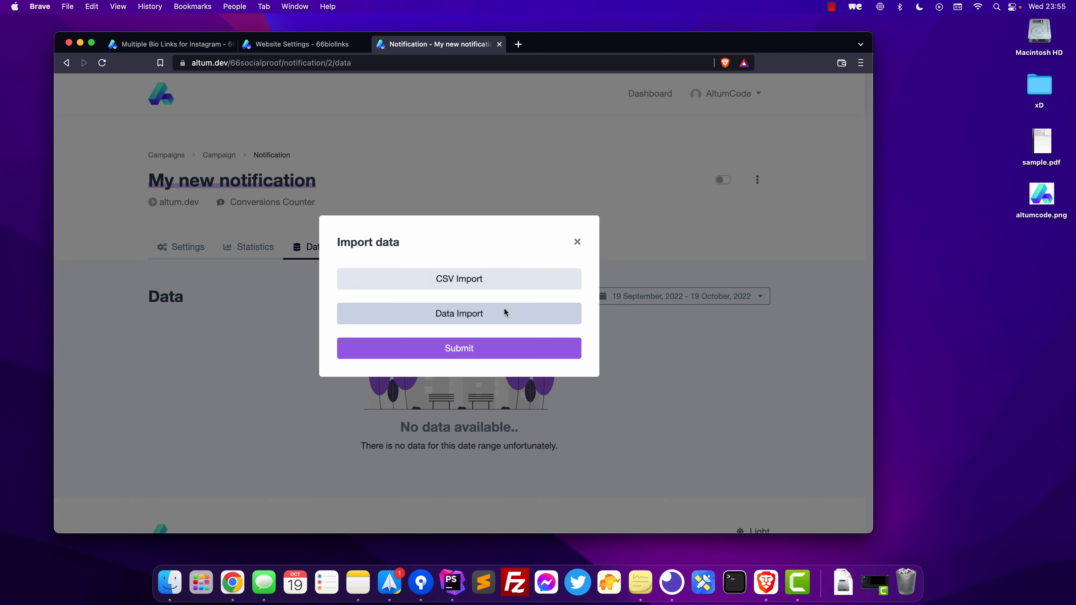
pyautogui.click(491, 284)
pyautogui.click(483, 351)
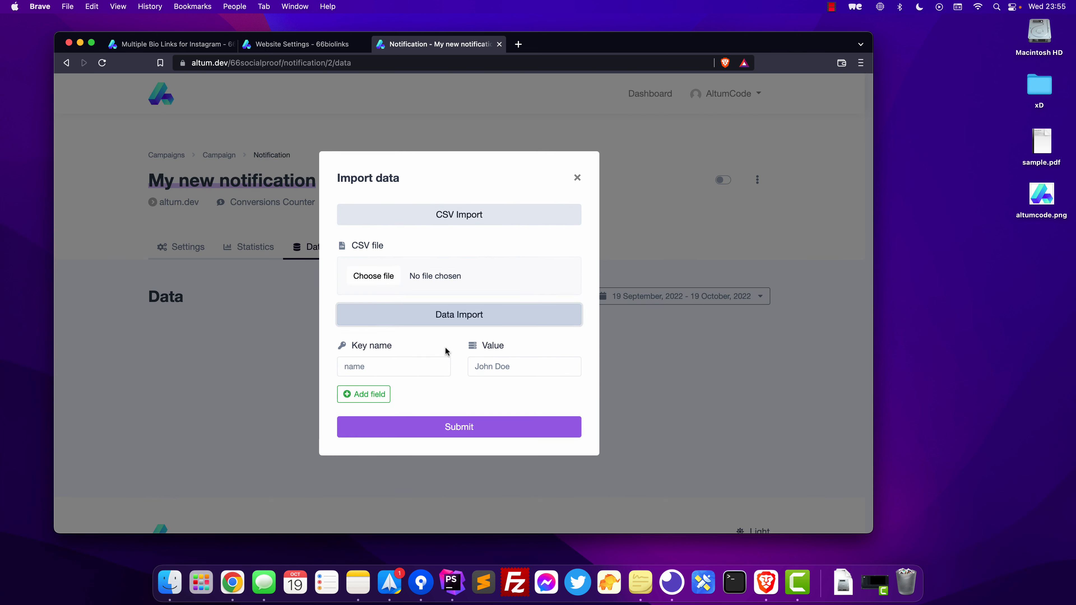
pyautogui.click(415, 362)
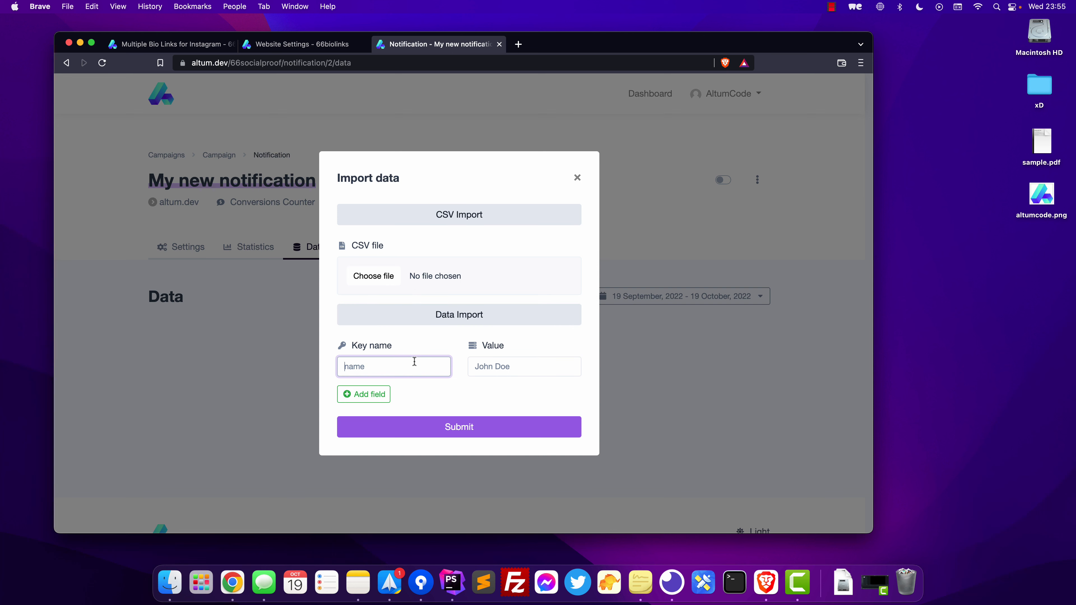
pyautogui.press('Tab')
pyautogui.write('John ')
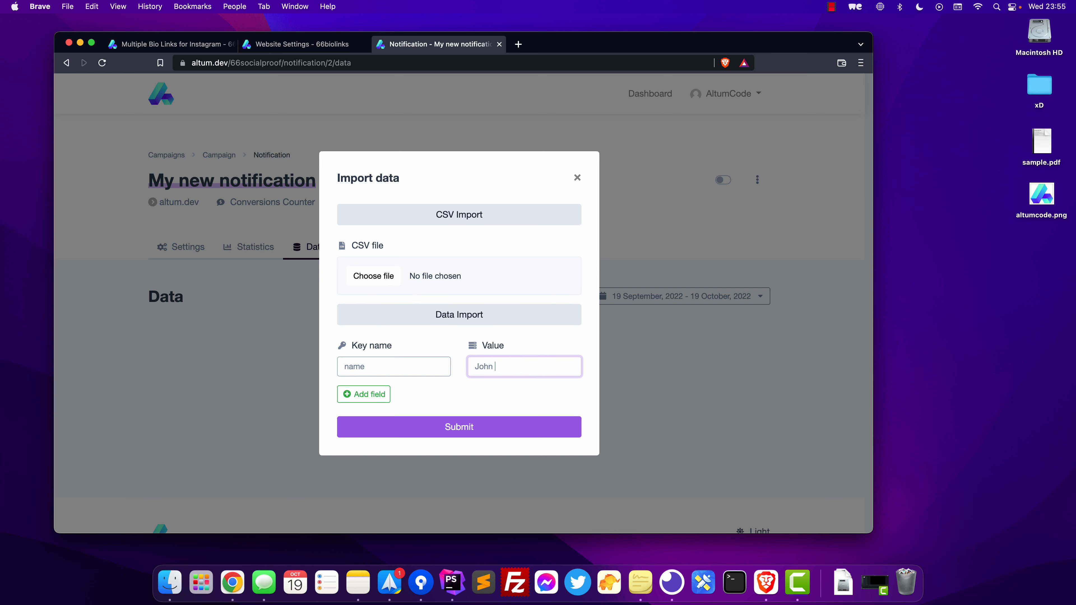
pyautogui.write('doe')
pyautogui.press('Return')
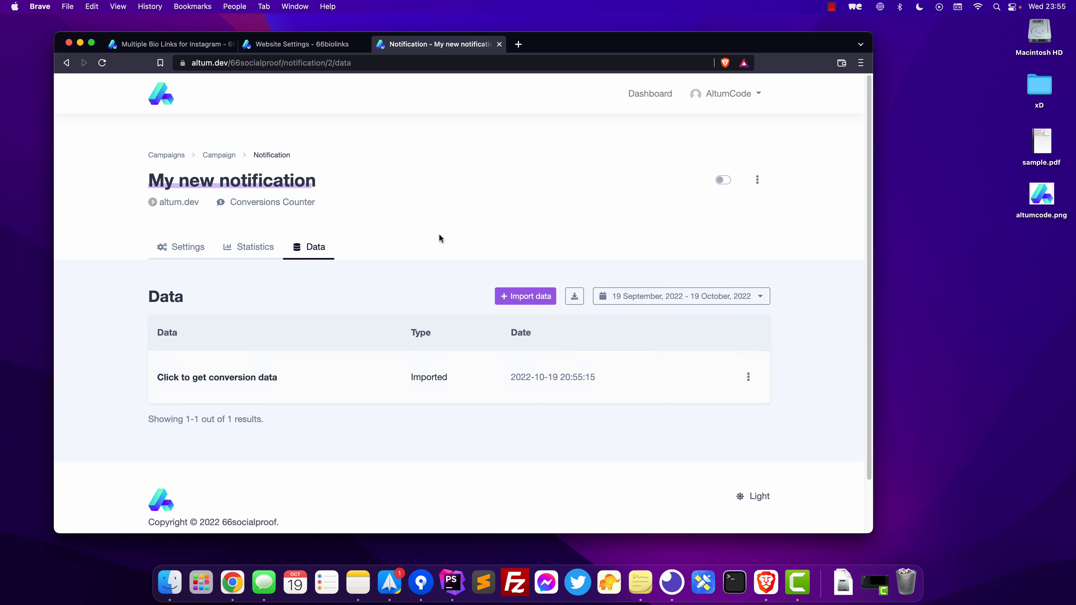
# Enable the notification and reload the 66biolinks homepage to check how it displays there.
pyautogui.click(724, 180)
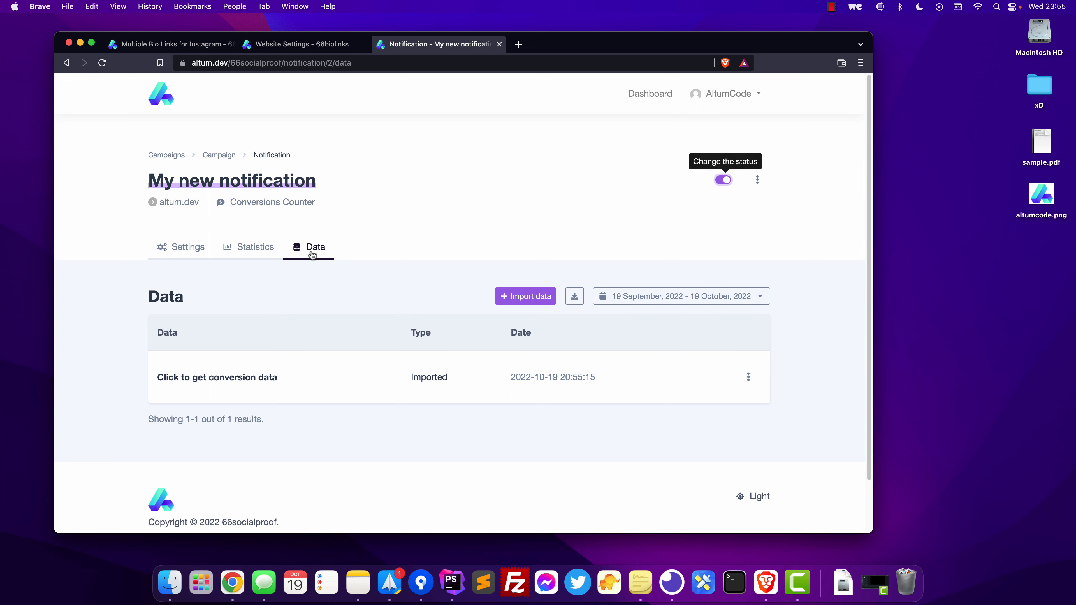
pyautogui.click(186, 247)
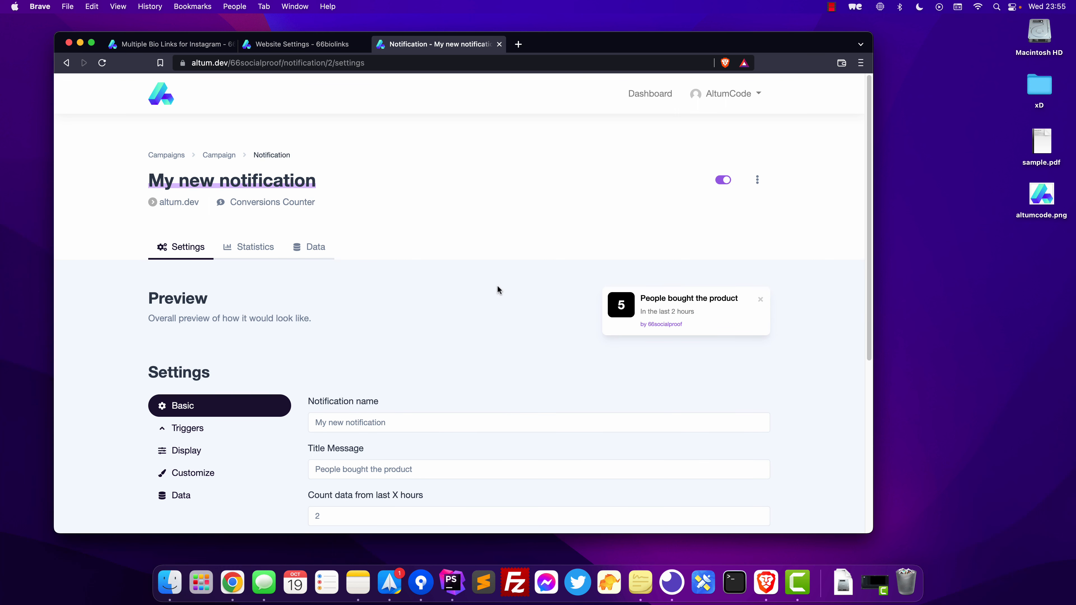
pyautogui.doubleClick(621, 305)
pyautogui.click(200, 47)
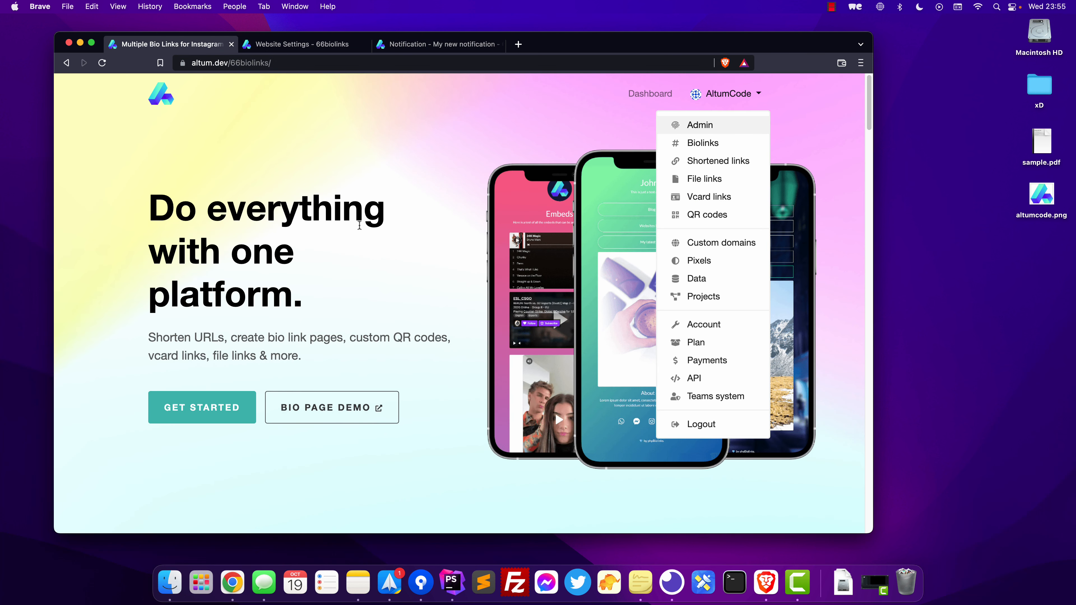
pyautogui.press('super+r')
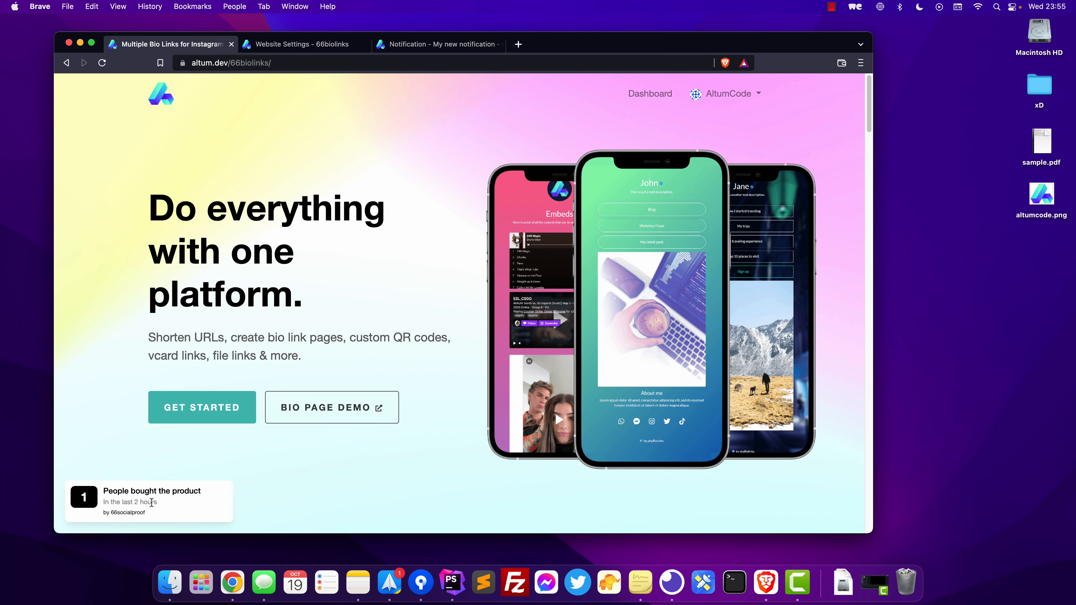
# Return to the notification's settings and set its title message to "people signed up to our service".
pyautogui.click(324, 47)
pyautogui.click(398, 46)
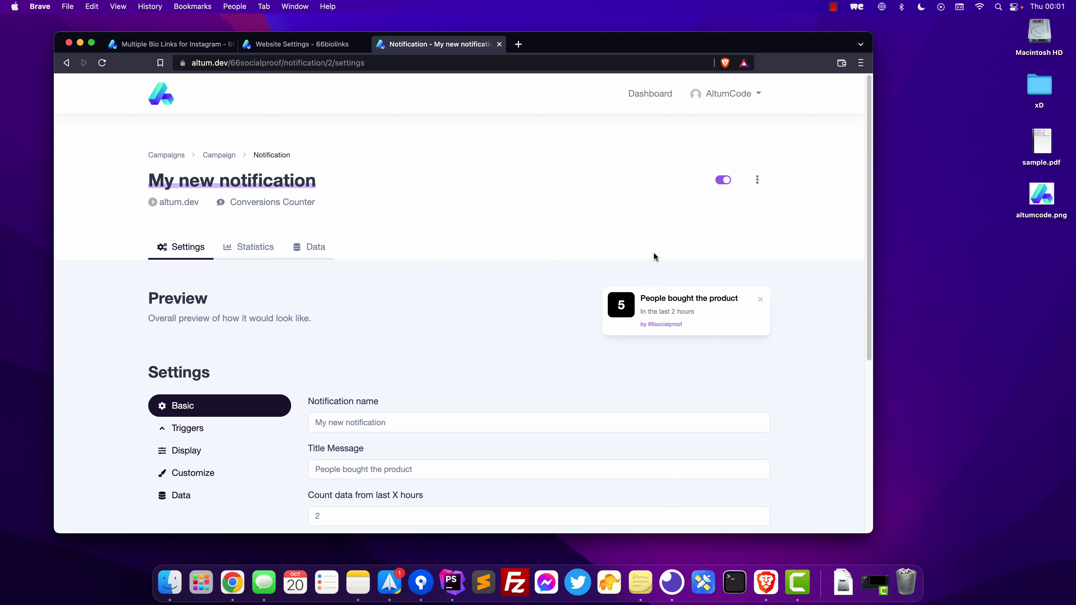
pyautogui.click(171, 44)
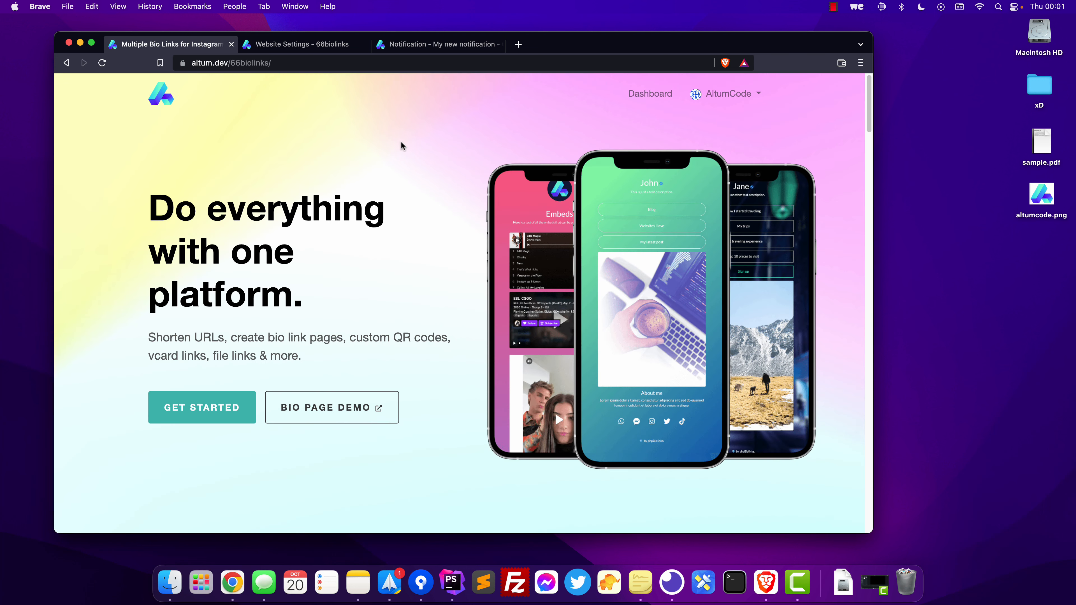
pyautogui.click(415, 45)
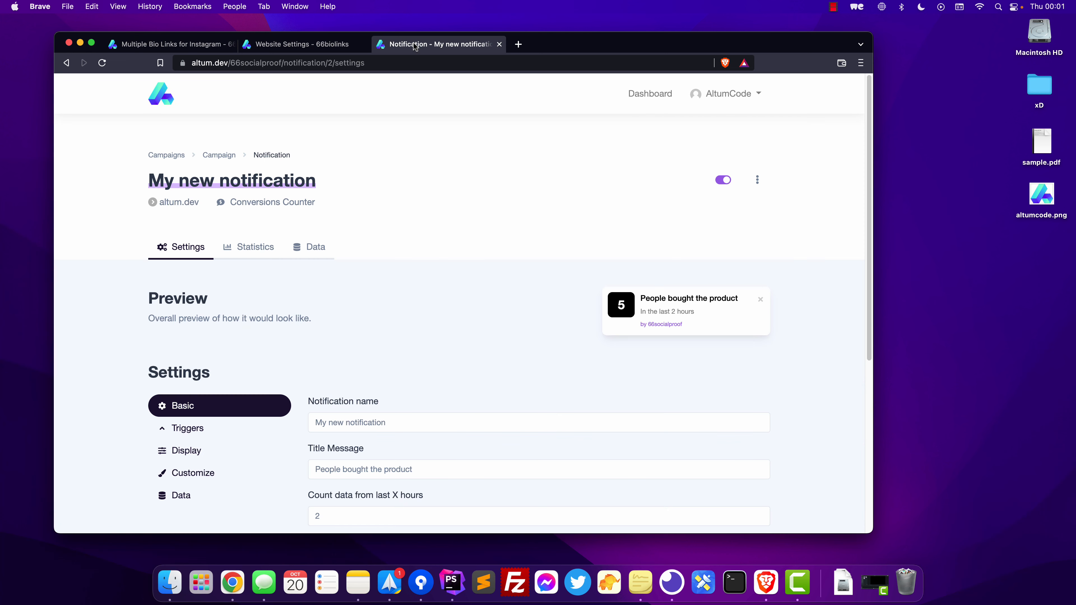
pyautogui.scroll(-2, 384, 411)
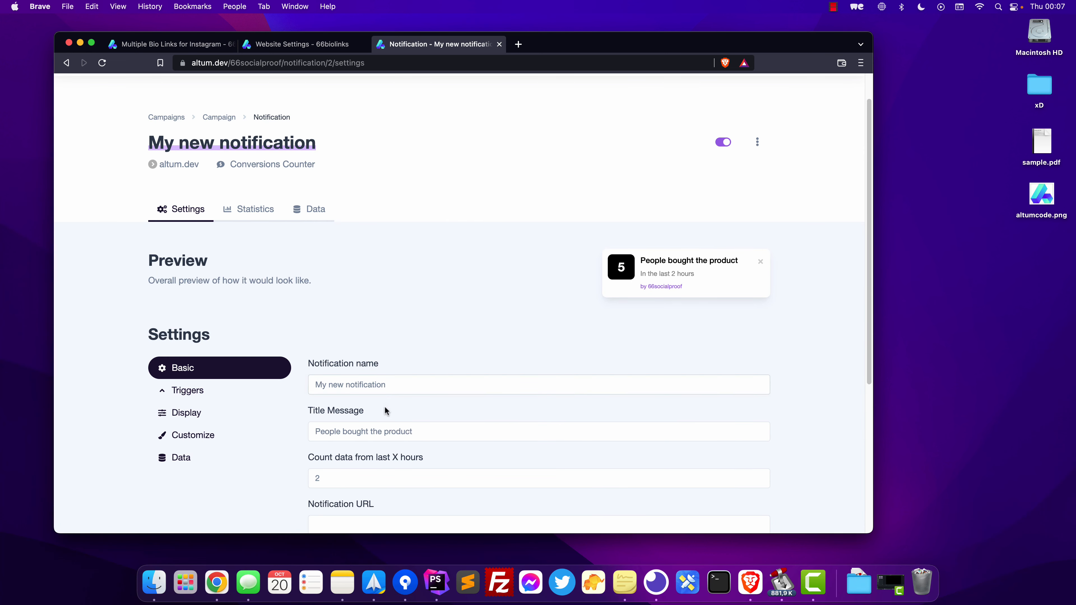
pyautogui.doubleClick(426, 432)
pyautogui.tripleClick(426, 432)
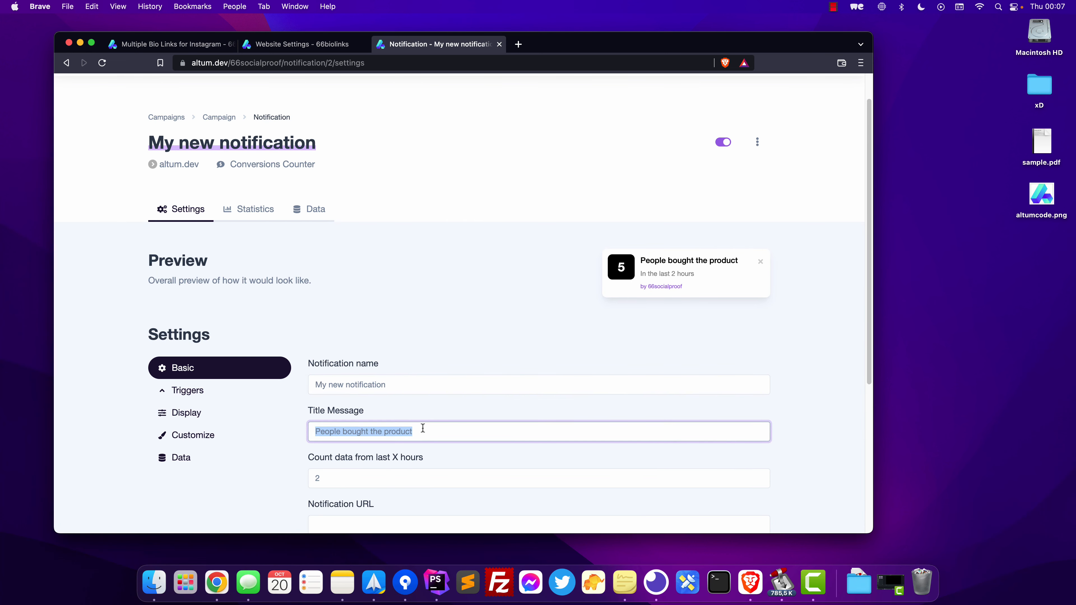
pyautogui.write('people signed up')
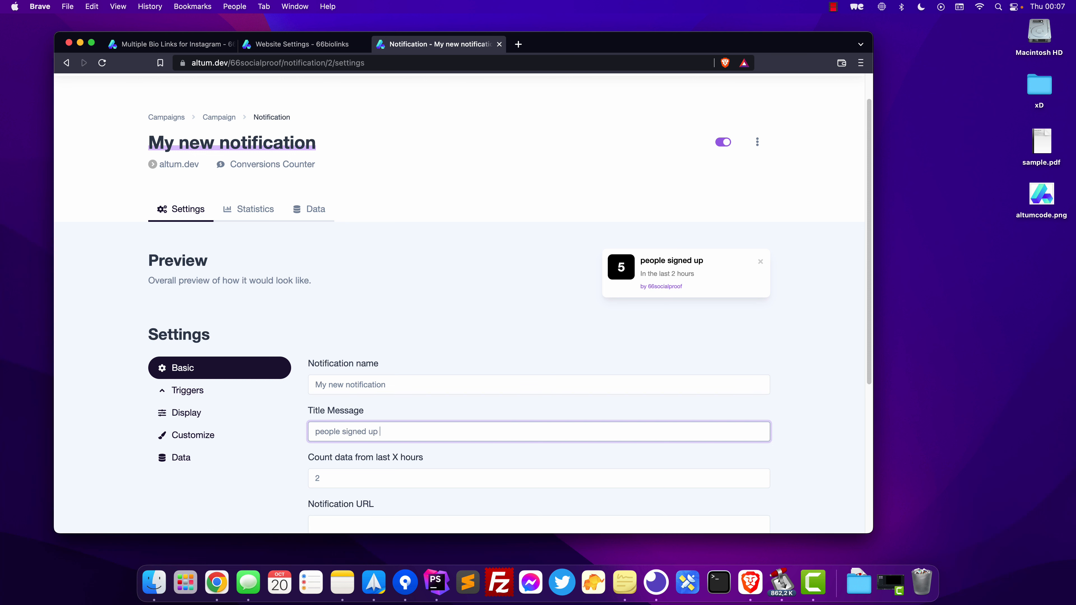
pyautogui.write(' to our service')
# Set the notification to count data from the last 24 hours.
pyautogui.scroll(-3, 335, 443)
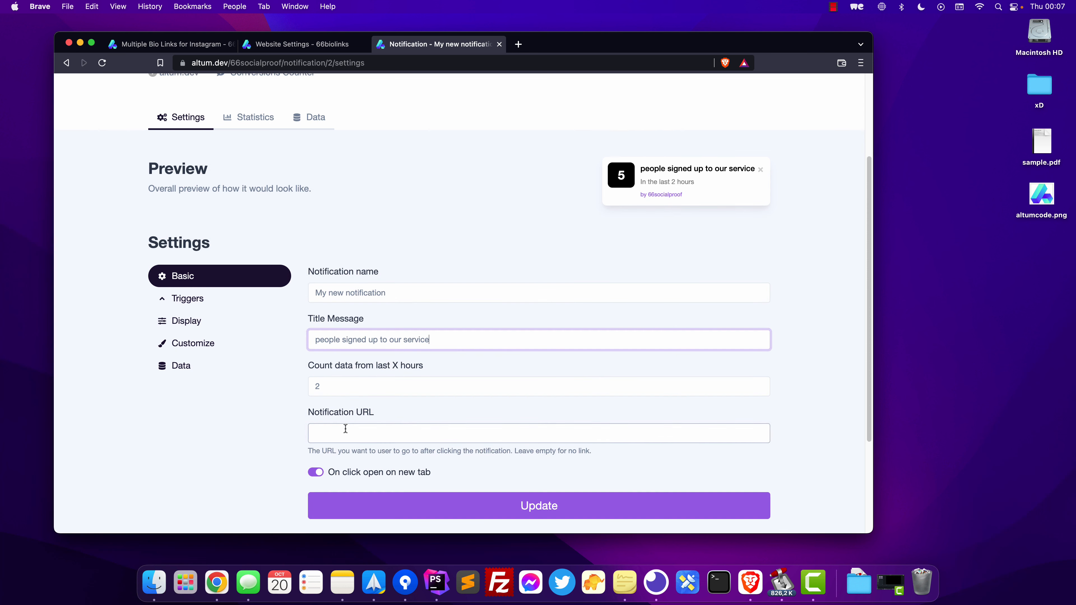
pyautogui.press('Tab')
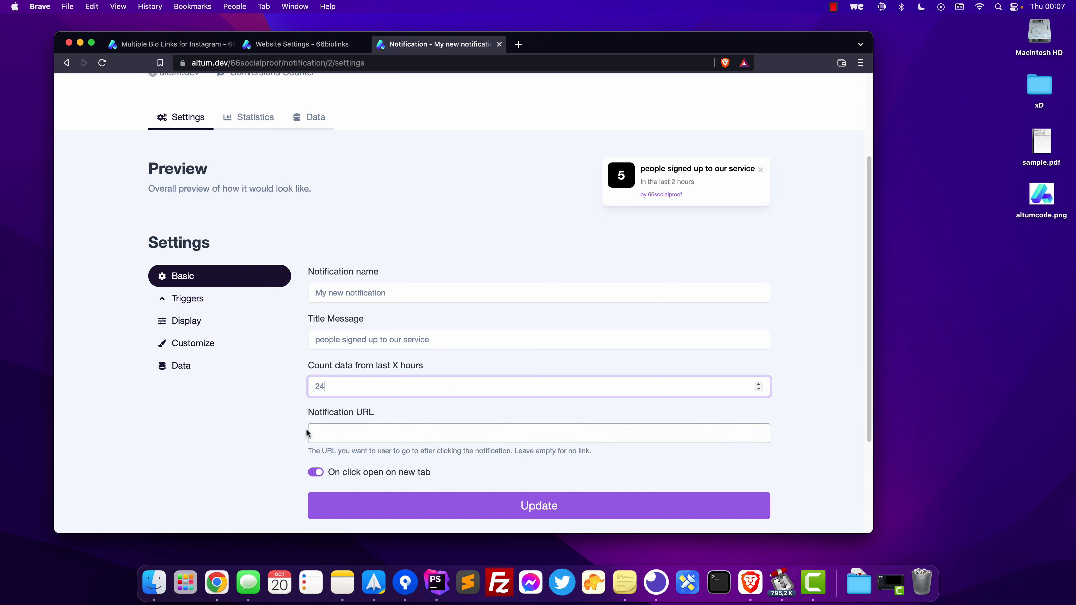
pyautogui.moveTo(292, 411); pyautogui.dragTo(365, 420)
pyautogui.click(364, 420)
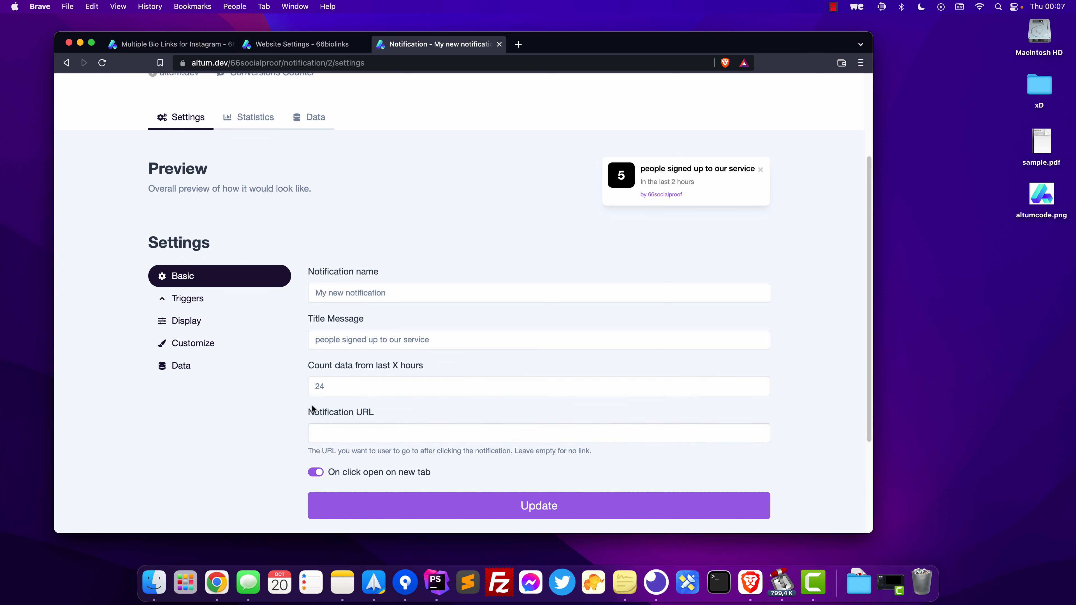
# Set the notification's display trigger delay to 3 and review the remaining trigger options down to the minimum activity.
pyautogui.click(229, 306)
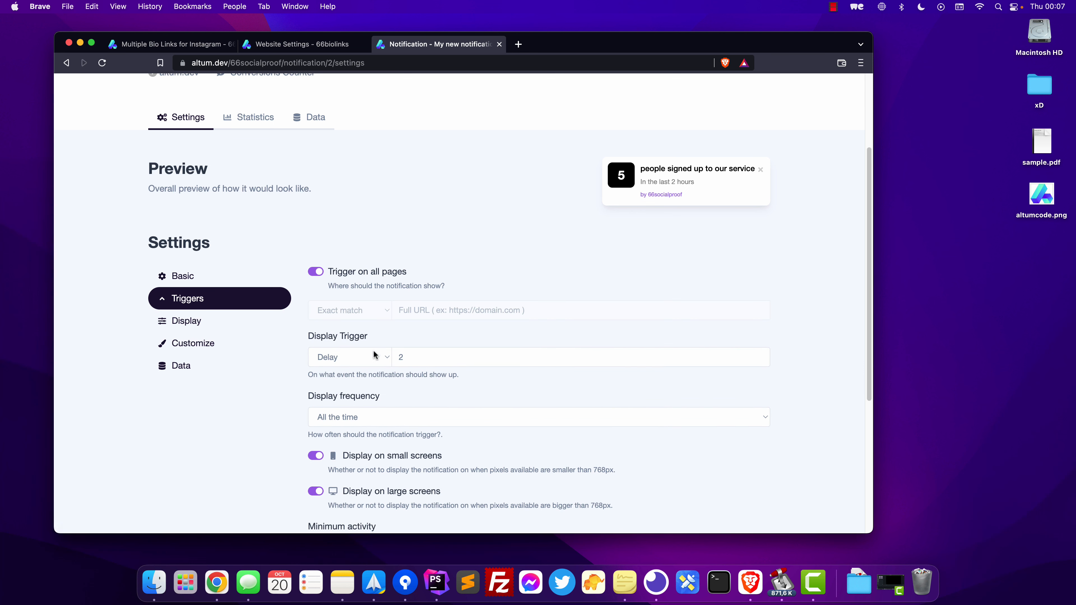
pyautogui.click(433, 357)
pyautogui.press('BackSpace')
pyautogui.write('3')
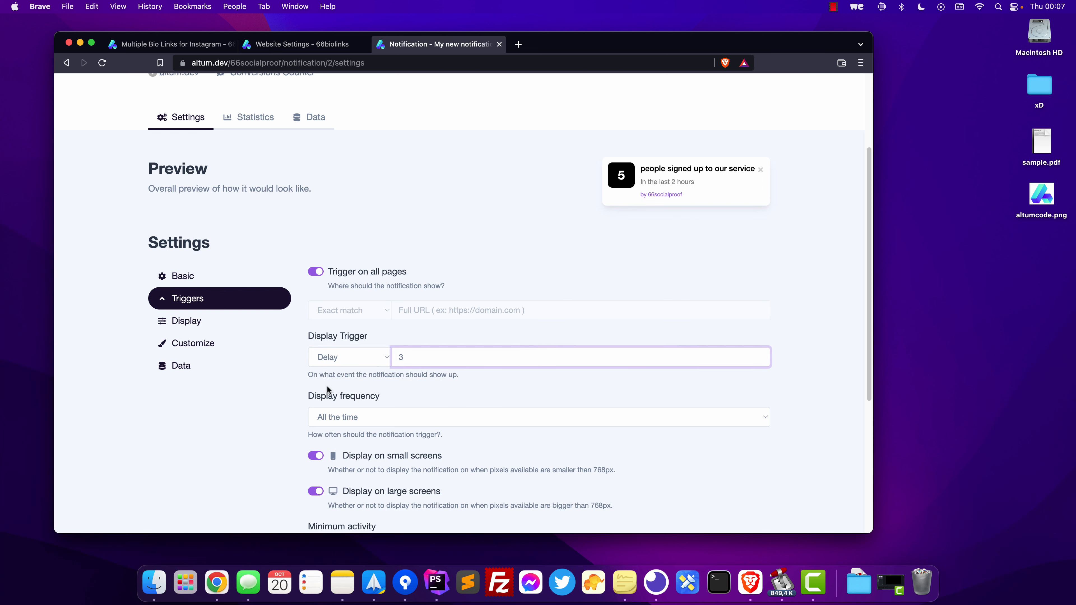
pyautogui.scroll(-5, 327, 385)
pyautogui.click(329, 390)
pyautogui.click(303, 388)
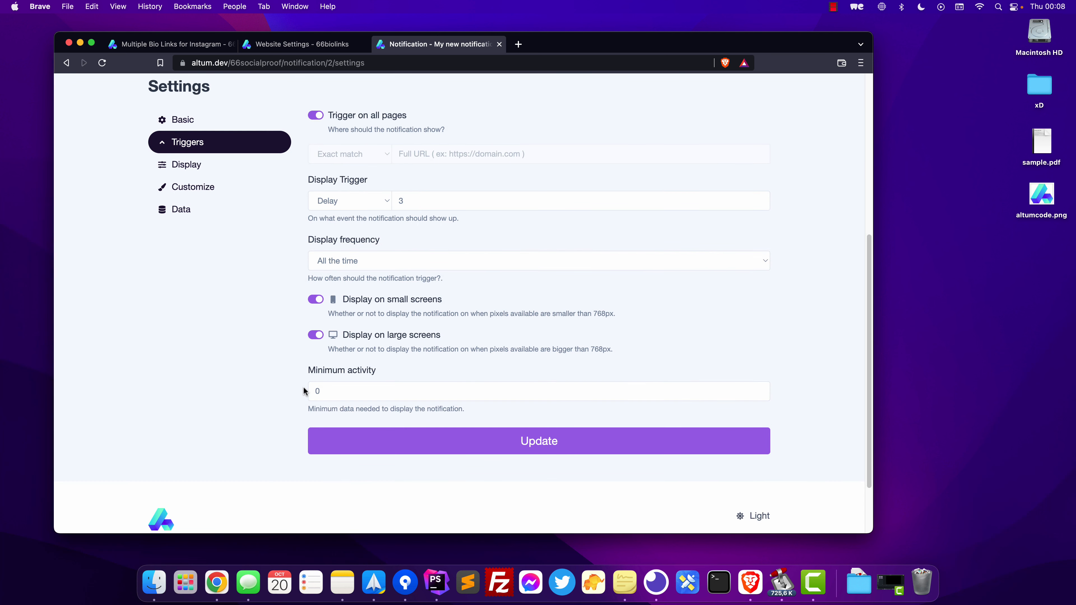
# Set the notification's minimum activity to 1 and save the trigger settings.
pyautogui.click(312, 390)
pyautogui.press('BackSpace')
pyautogui.write('1')
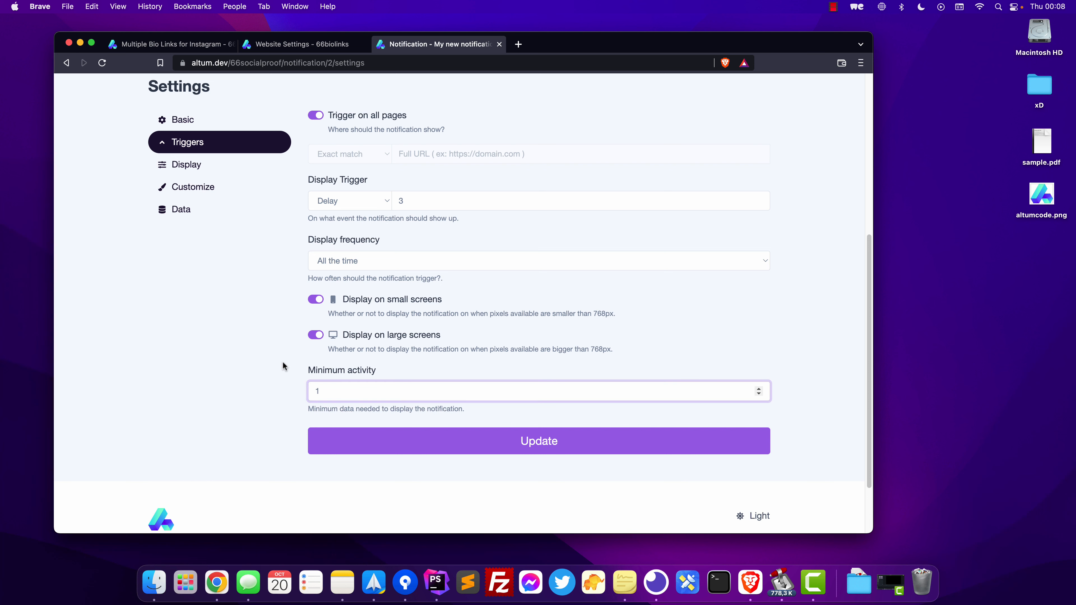
pyautogui.press('Return')
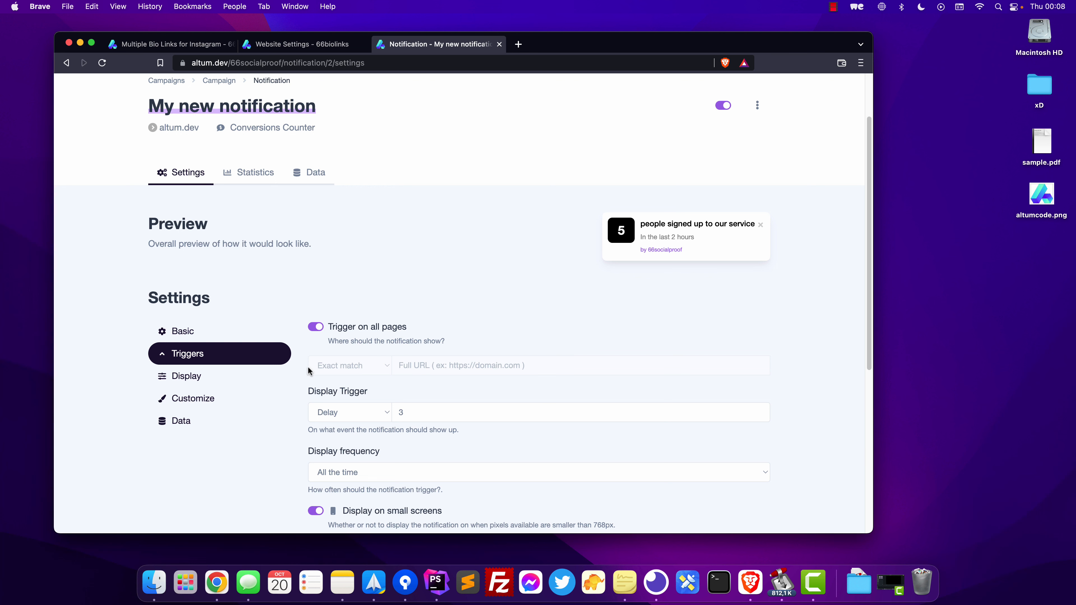
# Look through the notification's display and customization settings, and copy the webhook trigger URL from its data settings.
pyautogui.click(222, 379)
pyautogui.scroll(-1, 243, 371)
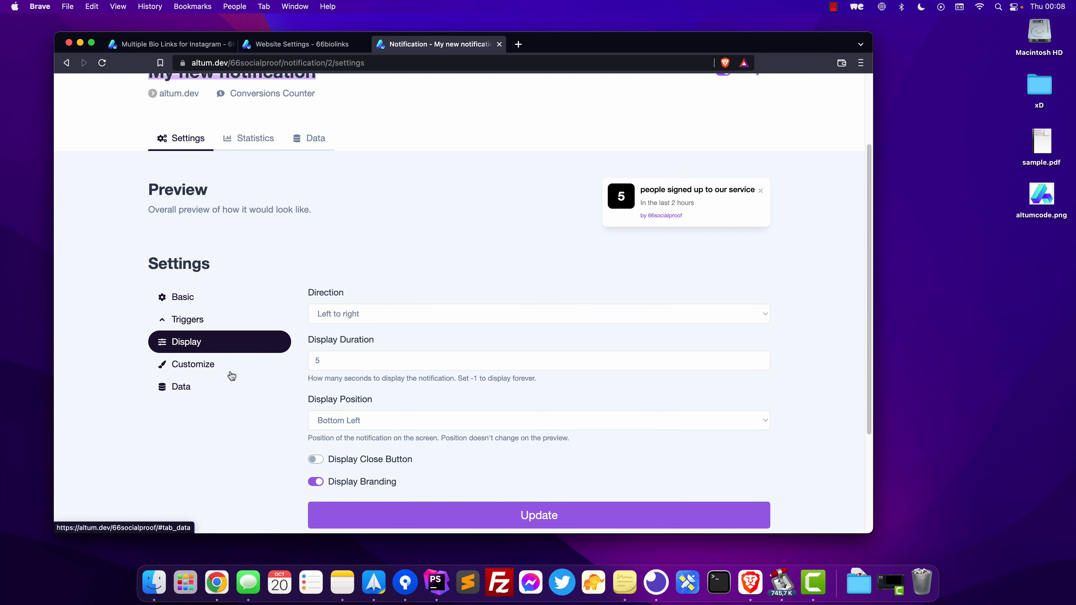
pyautogui.click(212, 364)
pyautogui.click(211, 385)
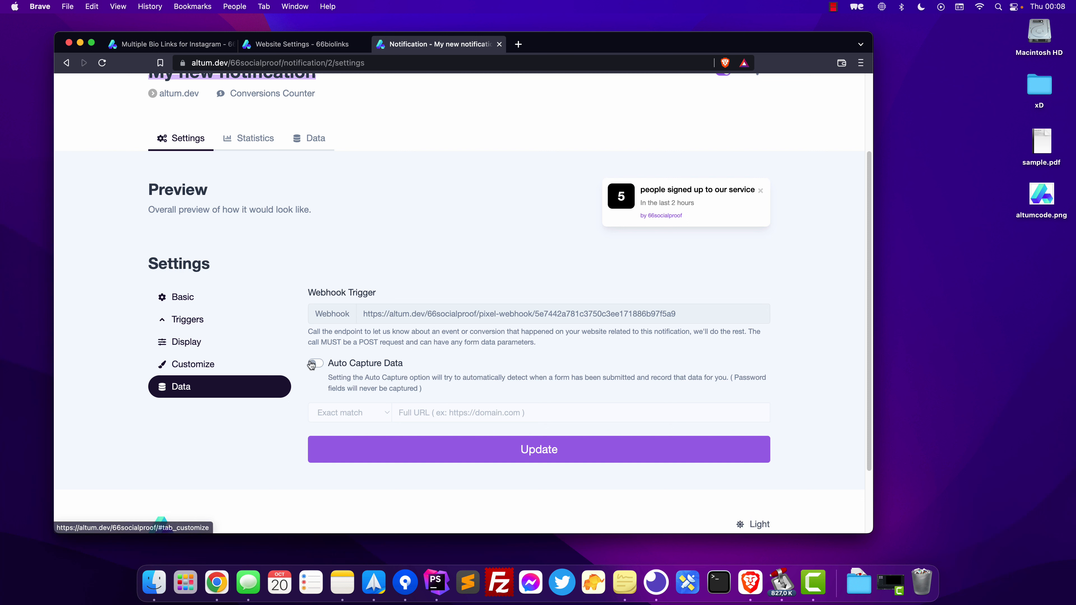
pyautogui.click(322, 296)
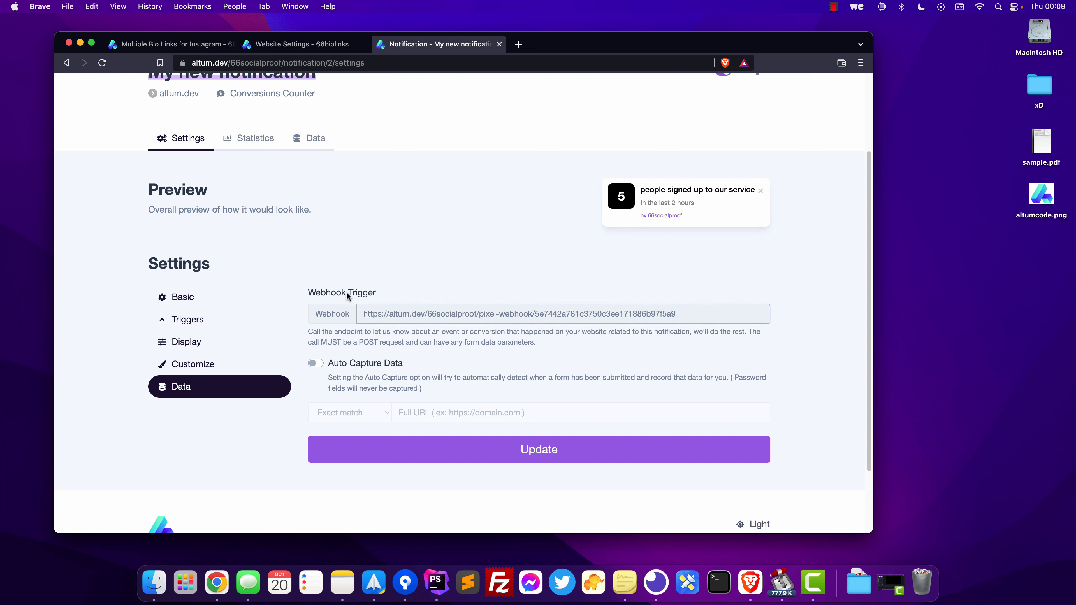
pyautogui.moveTo(365, 313); pyautogui.dragTo(714, 311)
pyautogui.press('super+c')
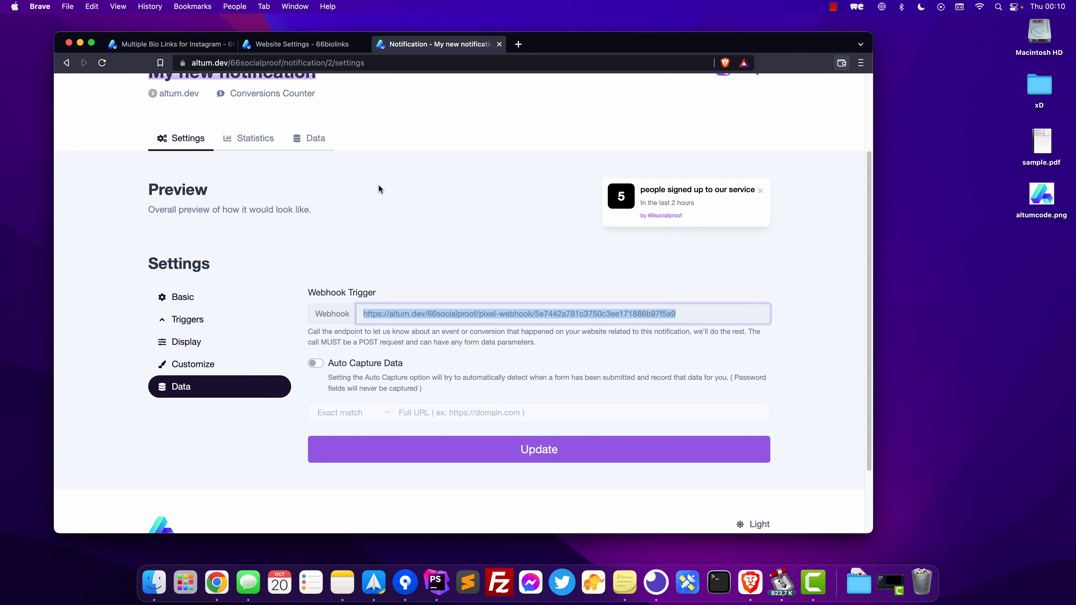
# In the 66biolinks webhook settings, paste the copied URL as the new users event webhook, save, and dismiss the message.
pyautogui.click(325, 44)
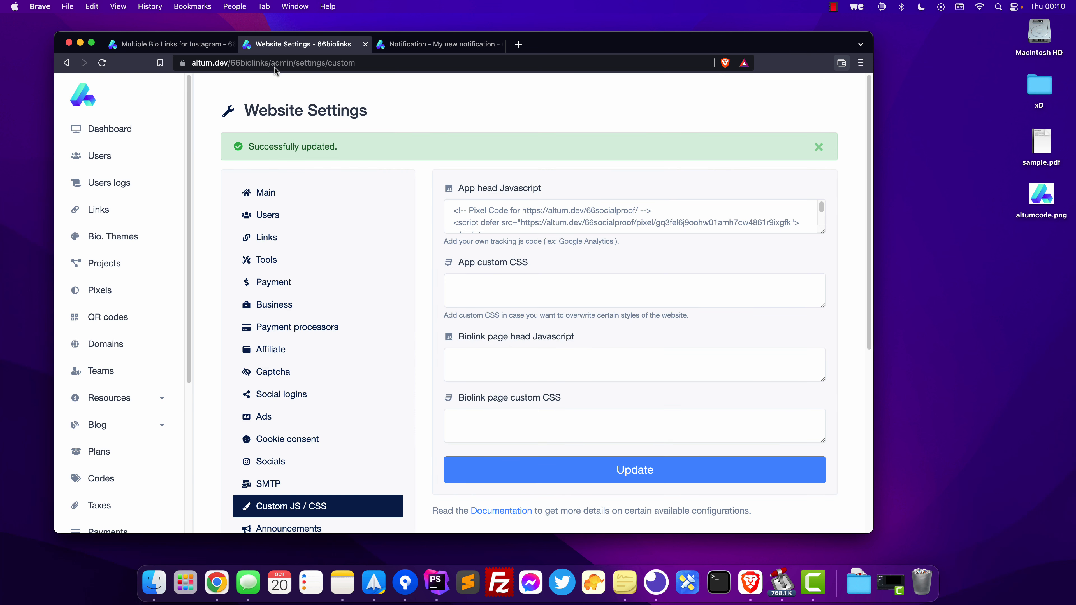
pyautogui.scroll(-1, 440, 269)
pyautogui.scroll(-5, 439, 269)
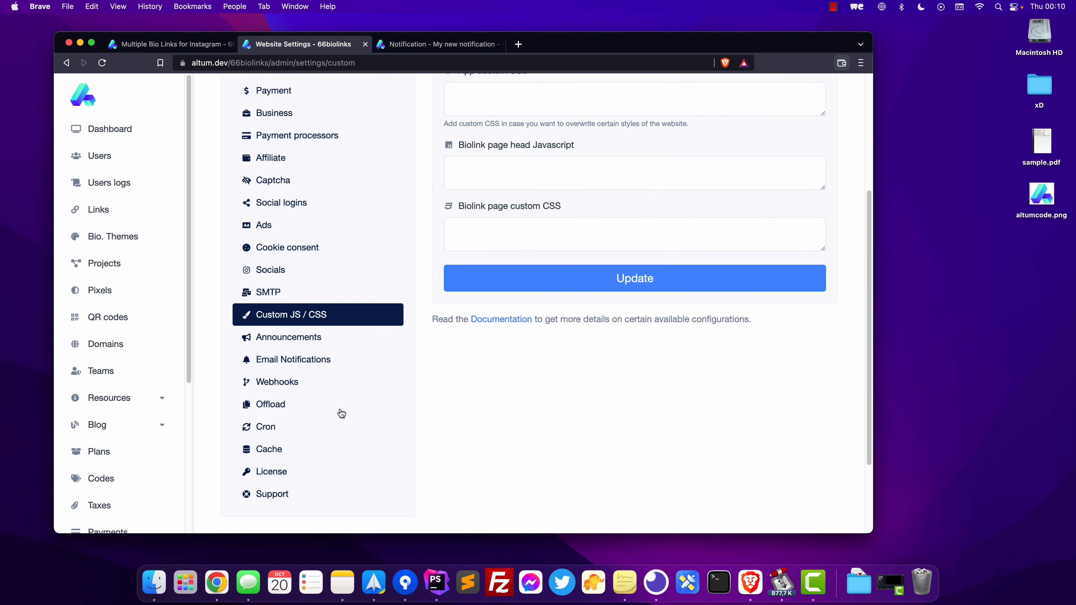
pyautogui.click(294, 386)
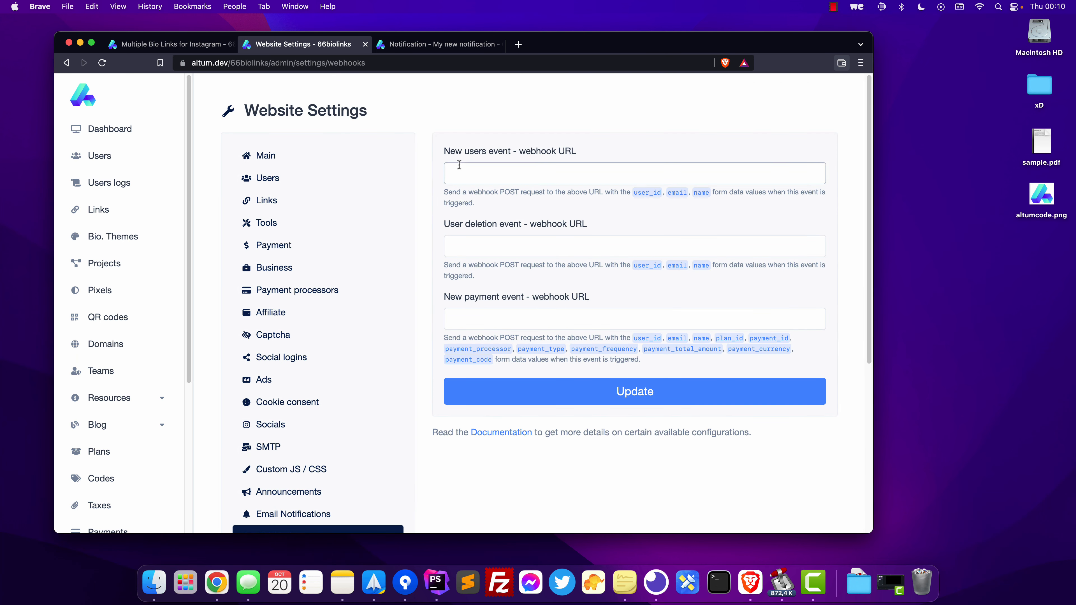
pyautogui.click(489, 177)
pyautogui.press('super+v')
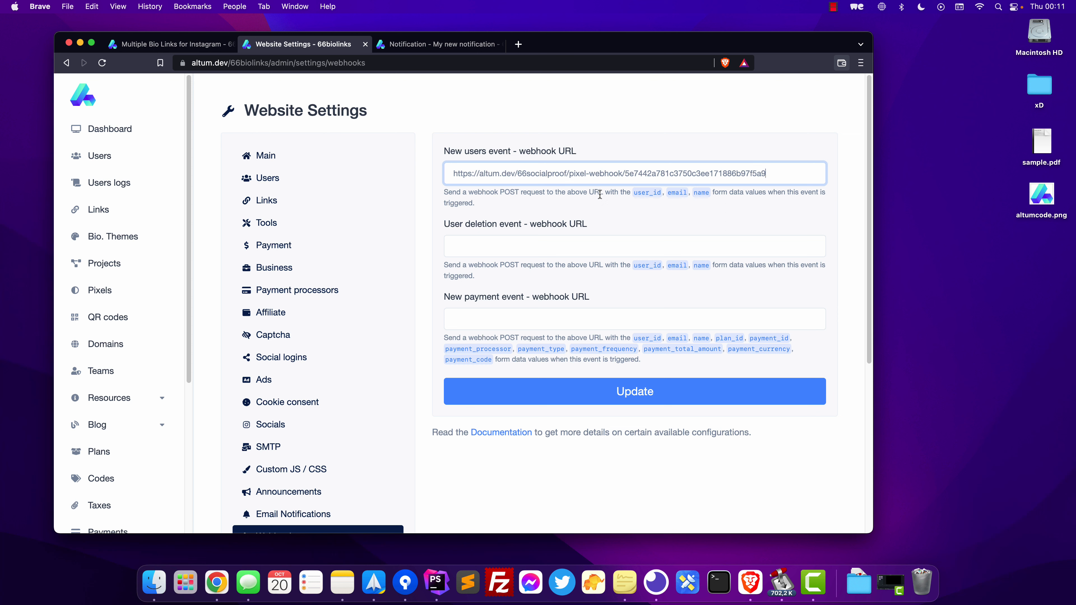
pyautogui.click(660, 395)
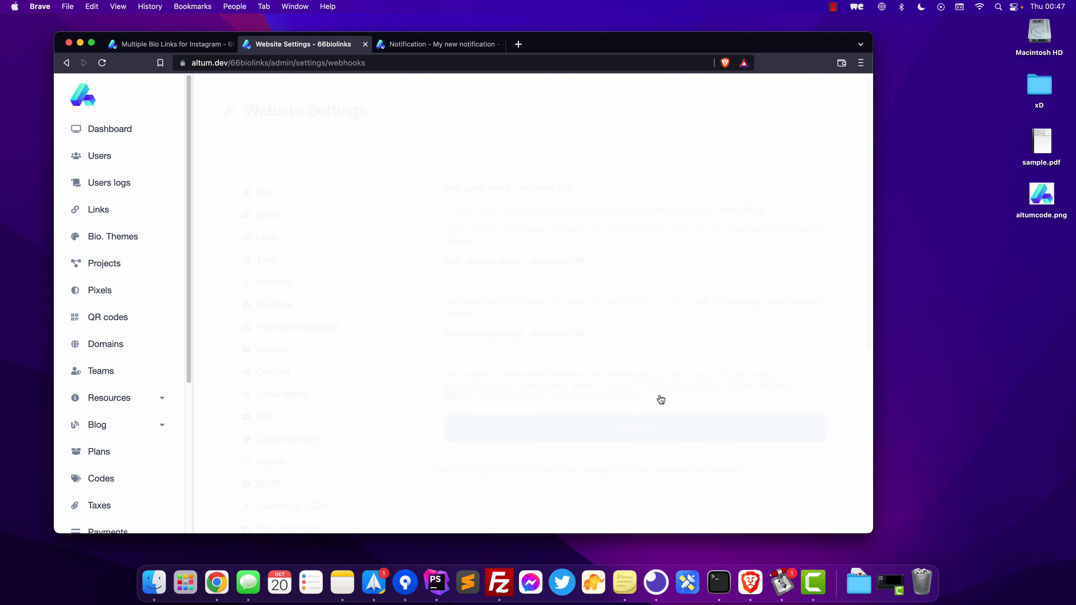
pyautogui.click(819, 149)
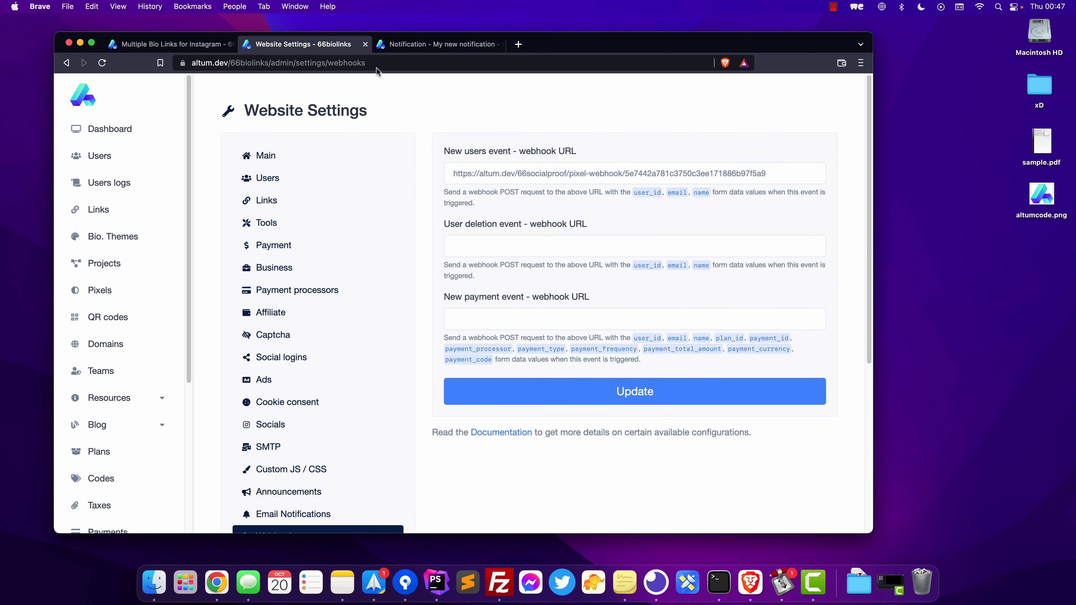
# Copy the 66biolinks homepage address and load it in a new private window.
pyautogui.click(170, 45)
pyautogui.moveTo(317, 65); pyautogui.dragTo(160, 66)
pyautogui.press('super+c')
pyautogui.click(370, 100)
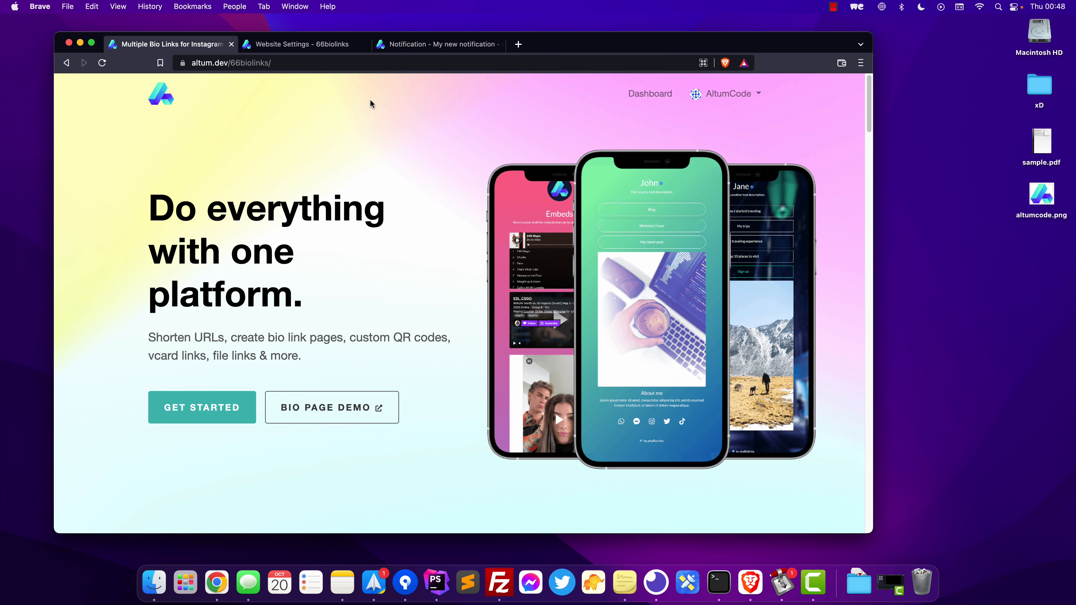
pyautogui.press('super+shift+n')
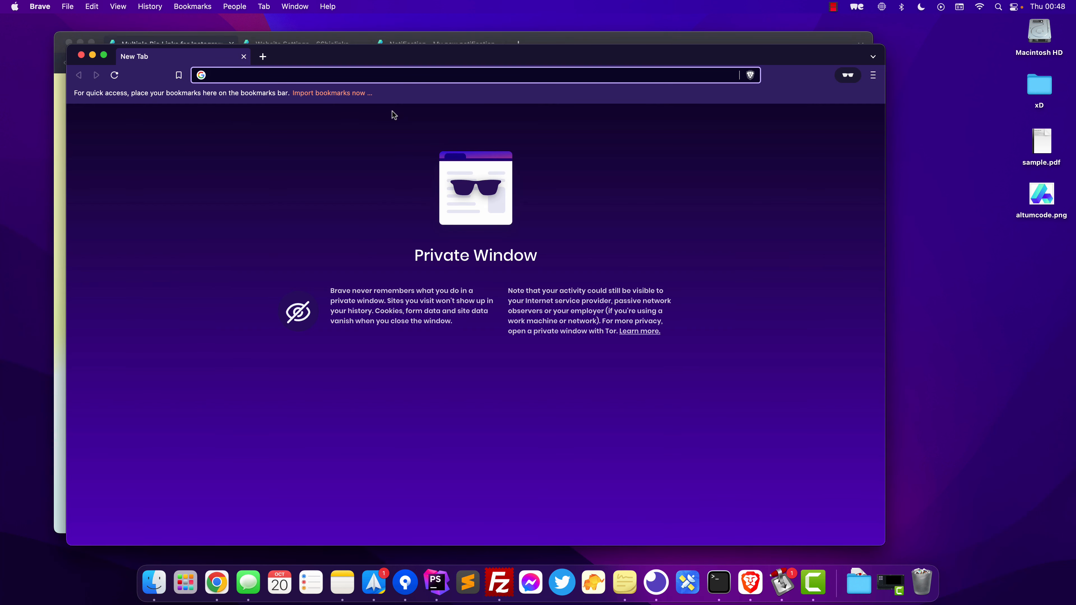
pyautogui.press('super+v')
pyautogui.press('Return')
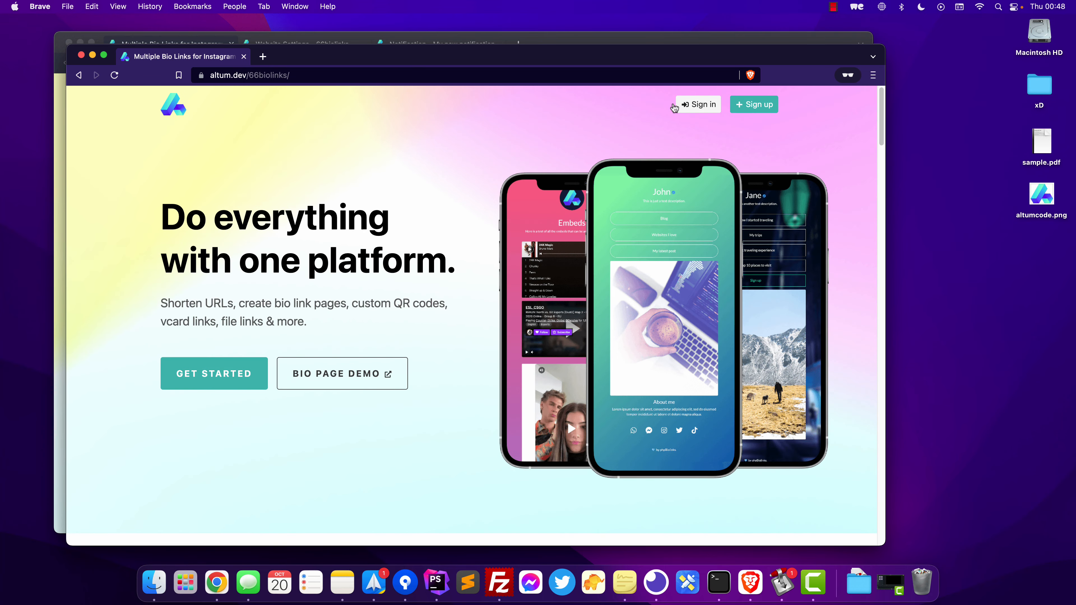
# Register a test account with a name, email and password, accepting the terms, and return to the homepage to check the notification.
pyautogui.click(754, 105)
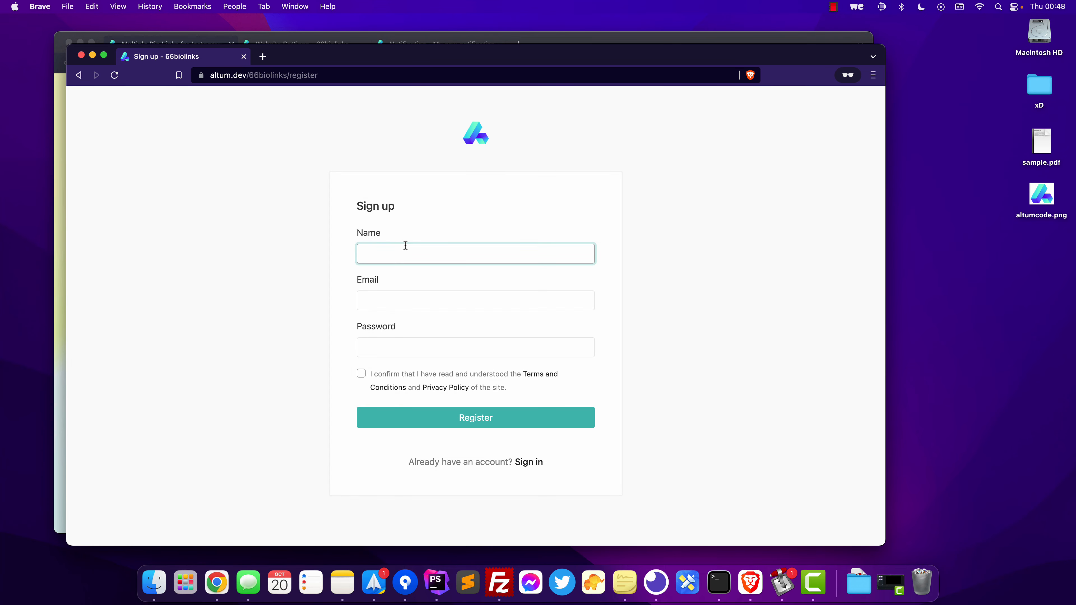
pyautogui.write('test@test.com')
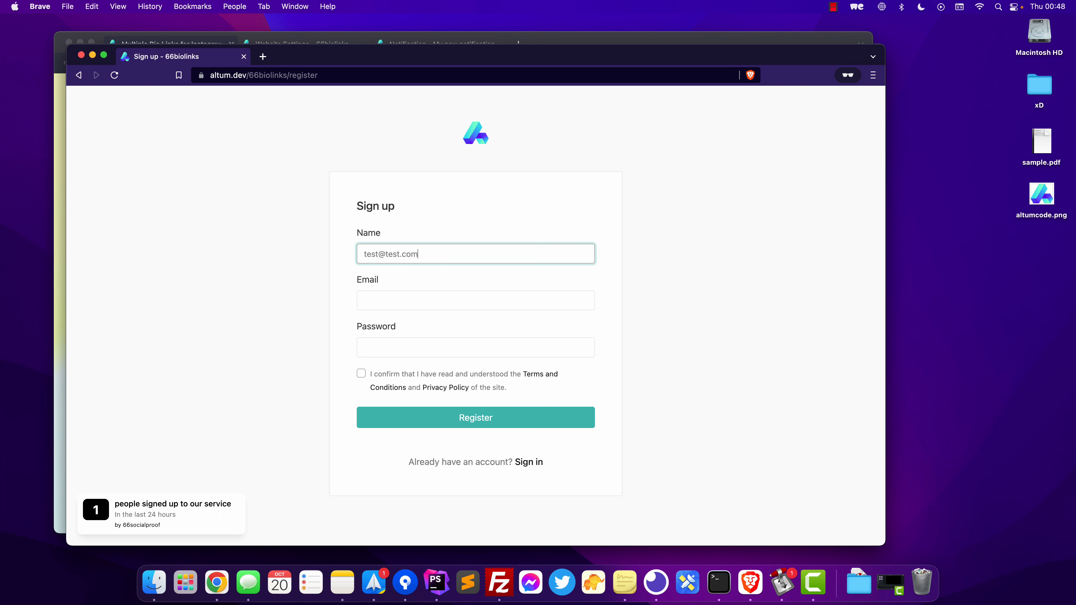
pyautogui.press('Tab')
pyautogui.write('test@test.com')
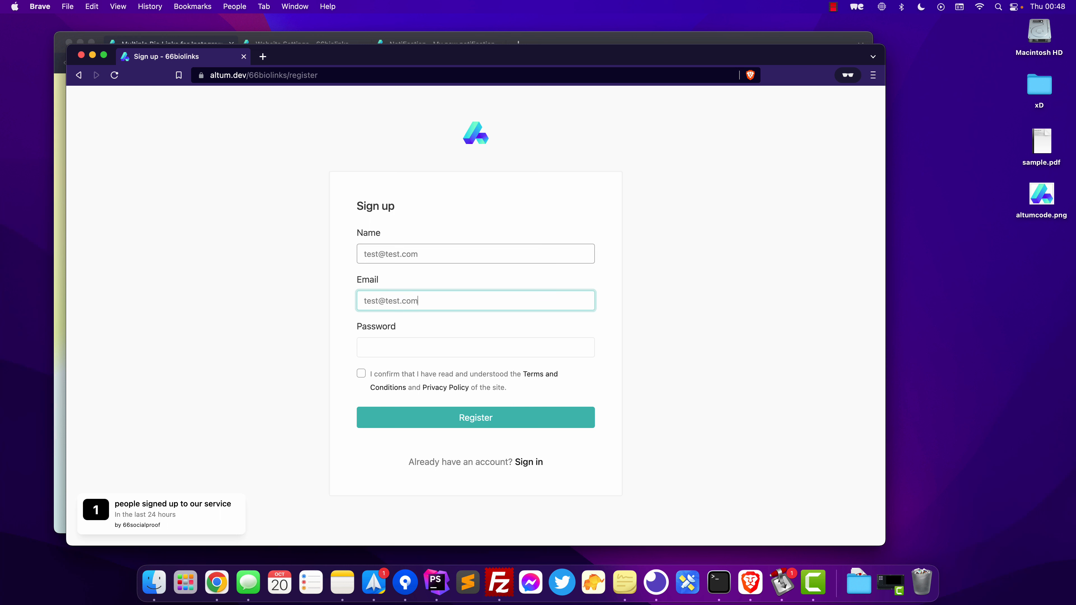
pyautogui.press('super+a')
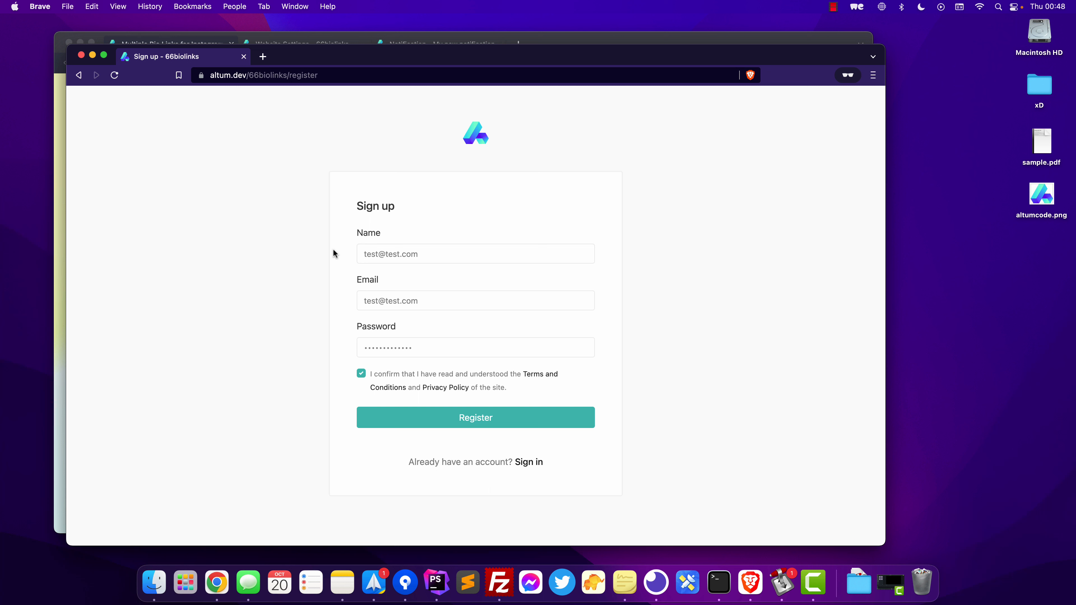
pyautogui.click(511, 421)
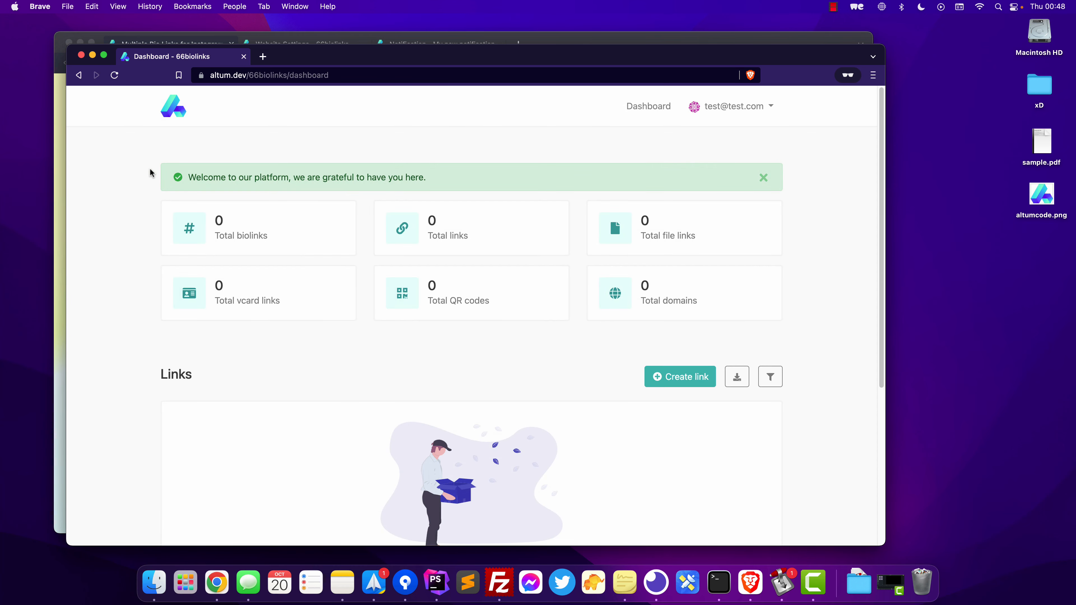
pyautogui.click(174, 115)
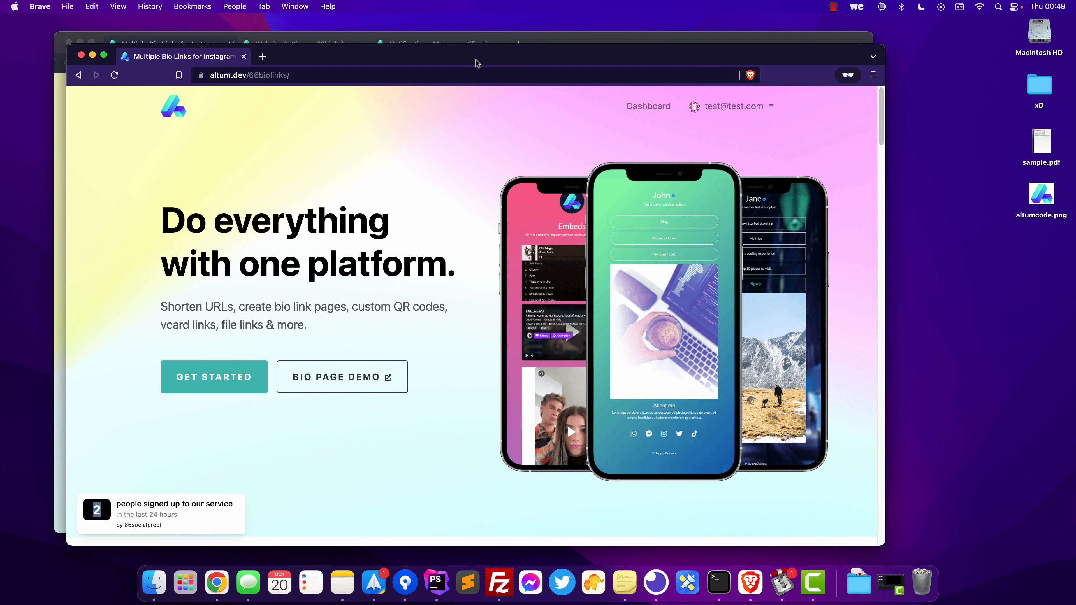
# Back in the main window, open the notification's recorded data and examine the conversion details of the webhook entry.
pyautogui.click(535, 44)
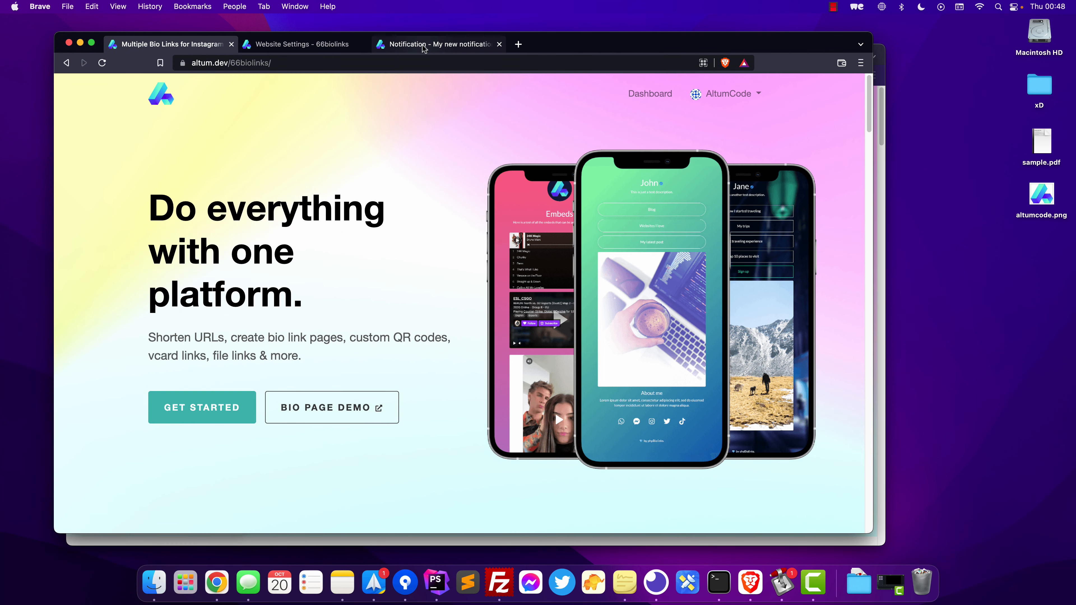
pyautogui.click(422, 44)
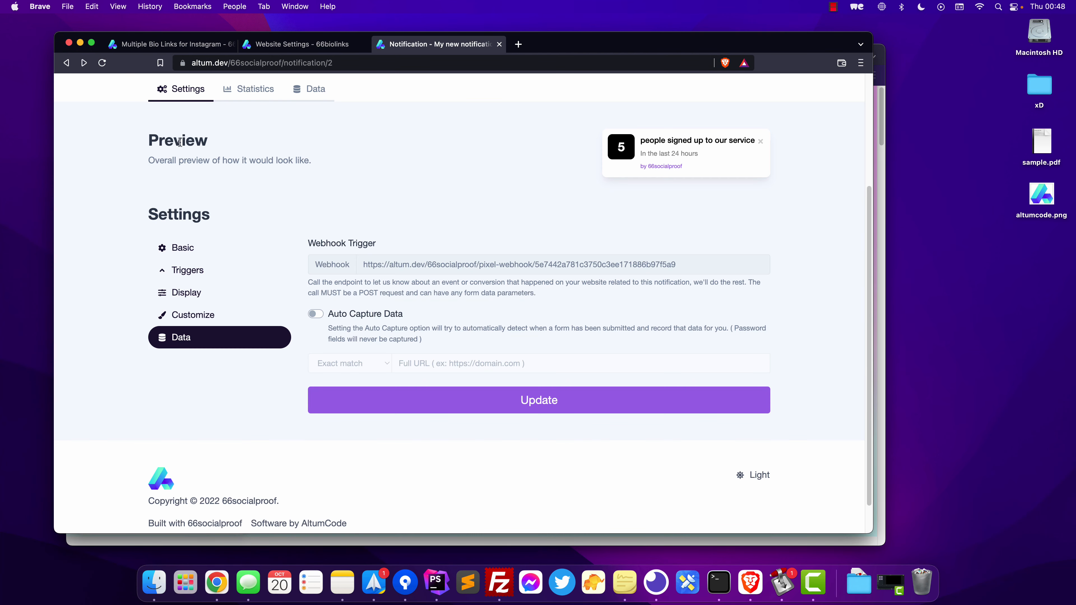
pyautogui.click(312, 88)
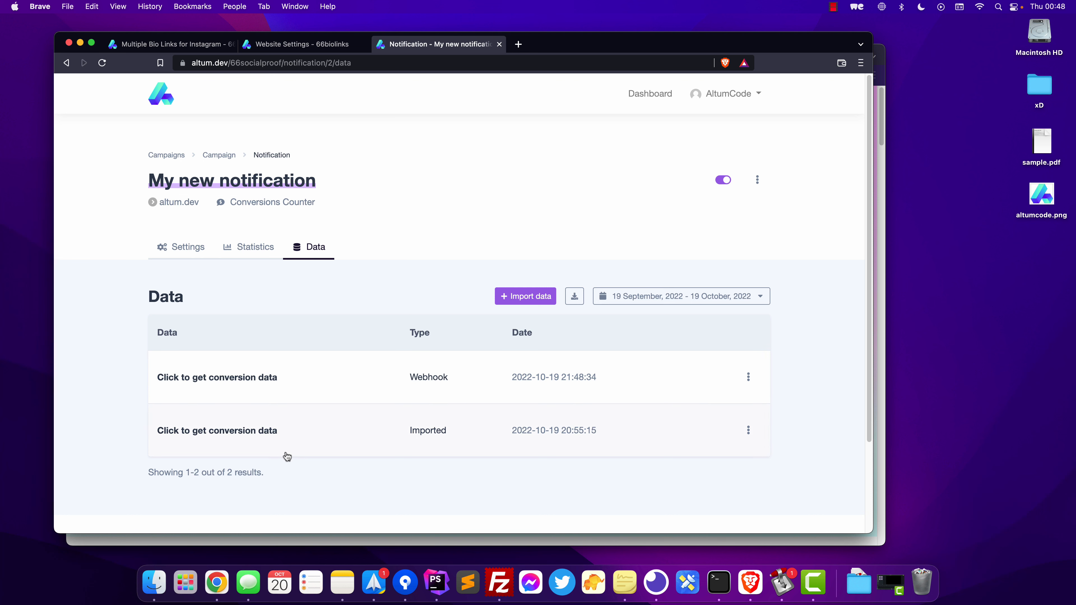
pyautogui.click(273, 384)
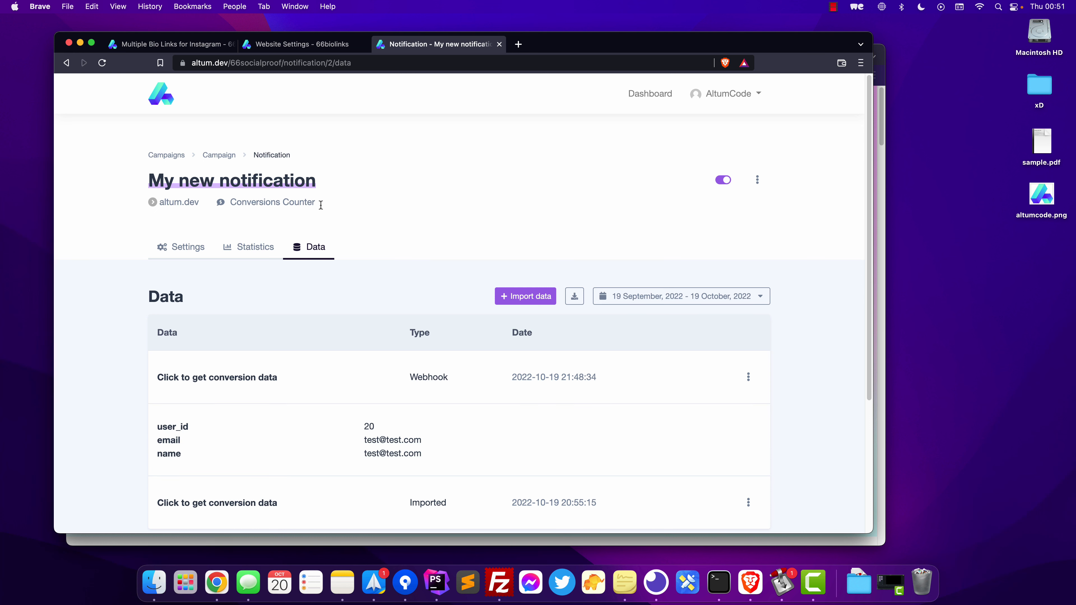
pyautogui.moveTo(319, 203); pyautogui.dragTo(237, 204)
pyautogui.moveTo(157, 423); pyautogui.dragTo(428, 457)
pyautogui.click(428, 457)
# Return to the notification's data settings and review the webhook trigger URL.
pyautogui.click(186, 247)
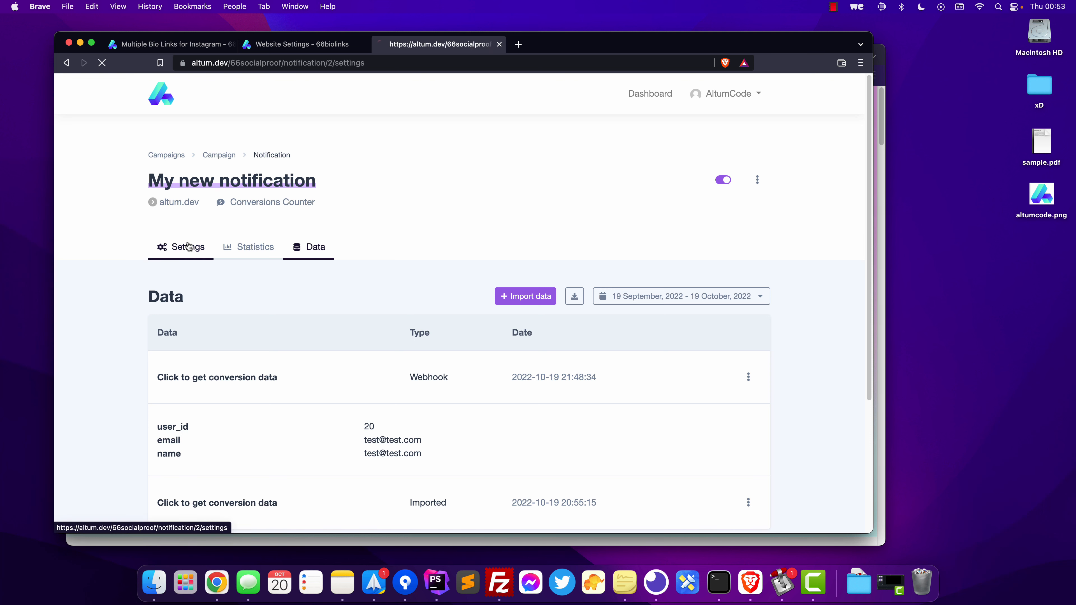
pyautogui.click(342, 210)
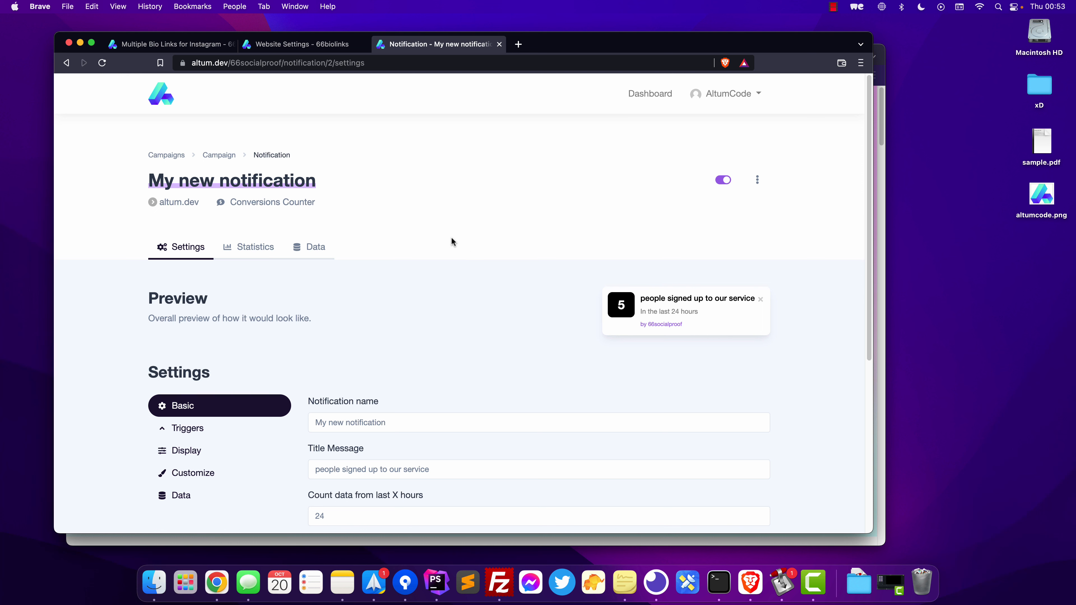
pyautogui.click(198, 495)
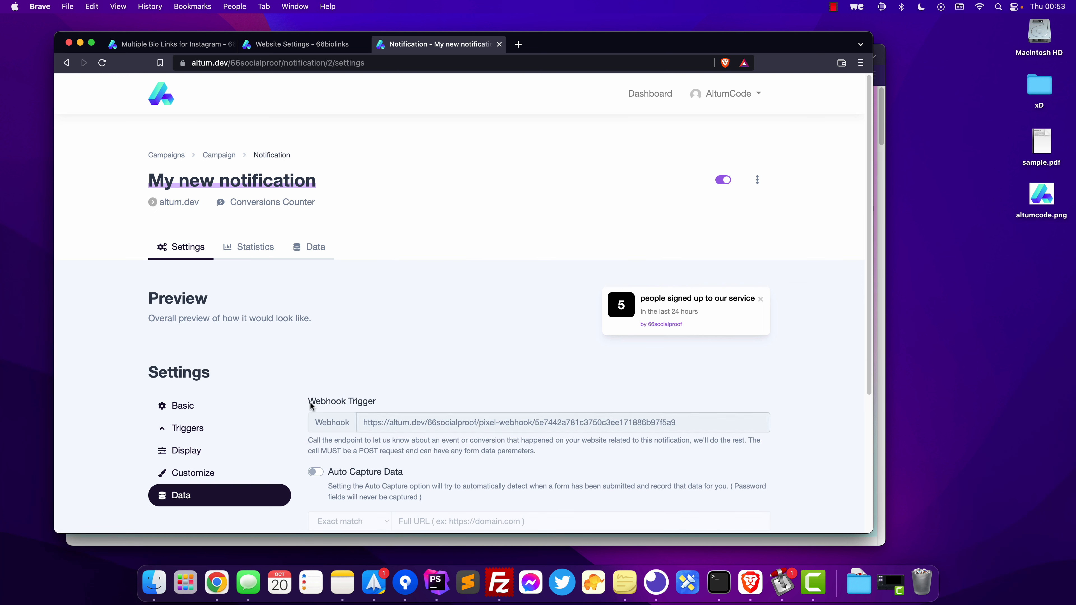
pyautogui.moveTo(308, 401); pyautogui.dragTo(698, 421)
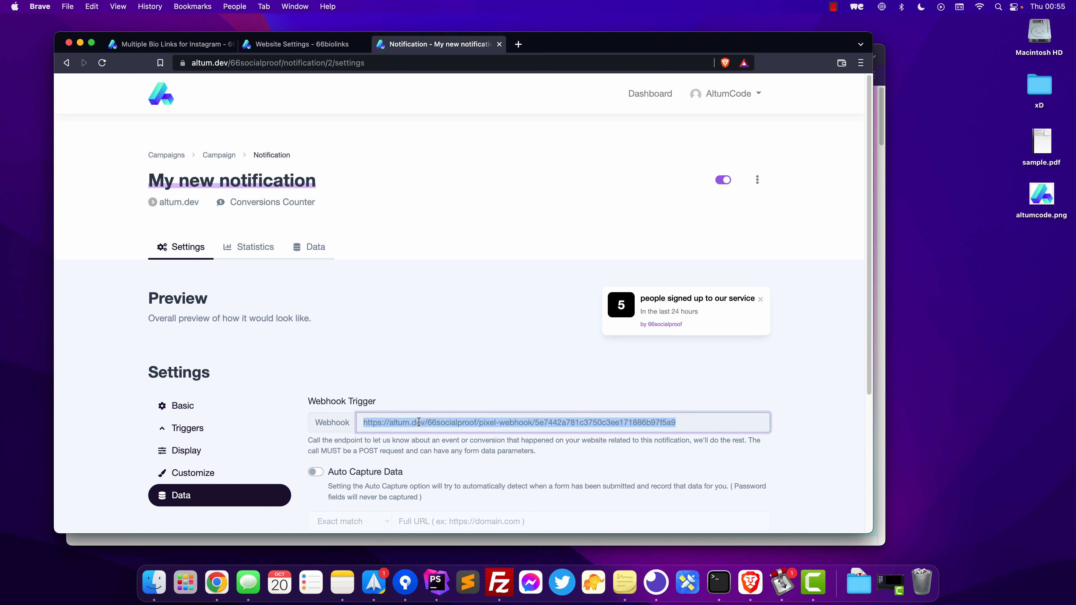
# Examine the new users event webhook in the 66biolinks settings and the form data it sends, and return to the notification's settings.
pyautogui.click(299, 46)
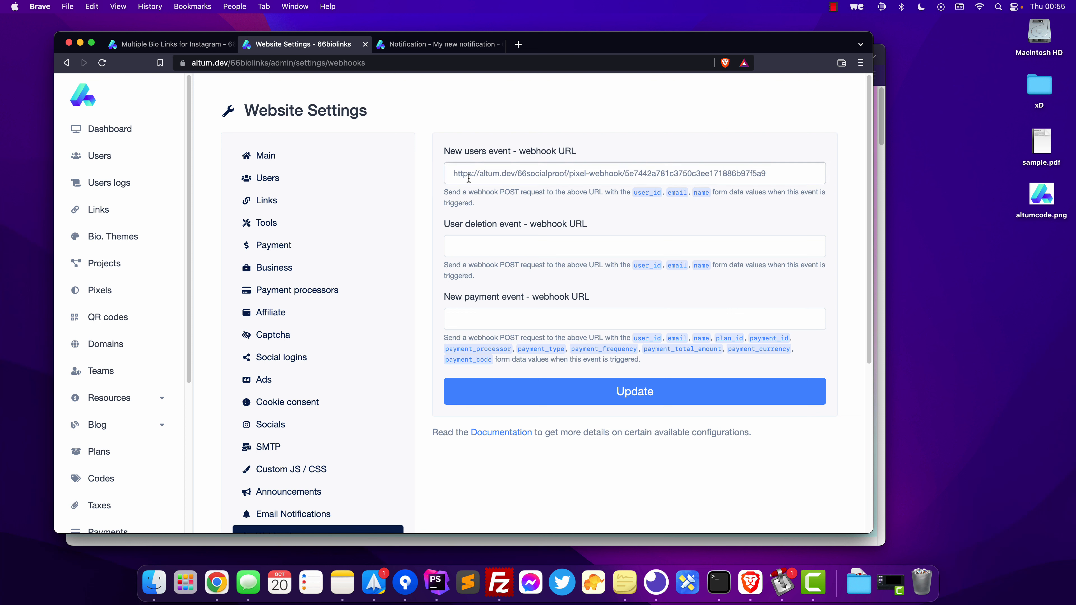
pyautogui.moveTo(441, 151); pyautogui.dragTo(581, 149)
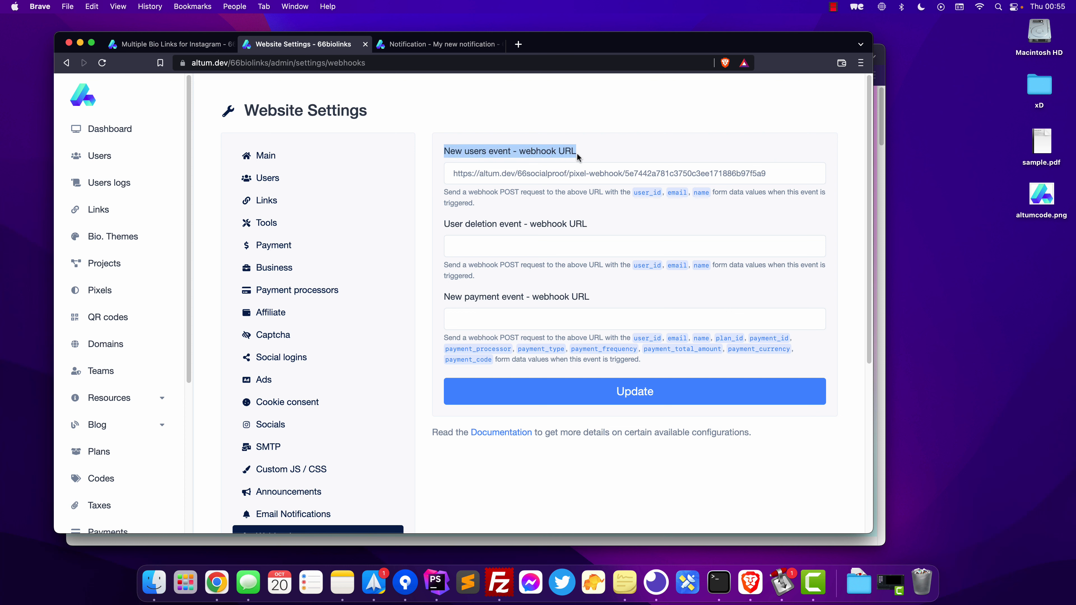
pyautogui.click(508, 214)
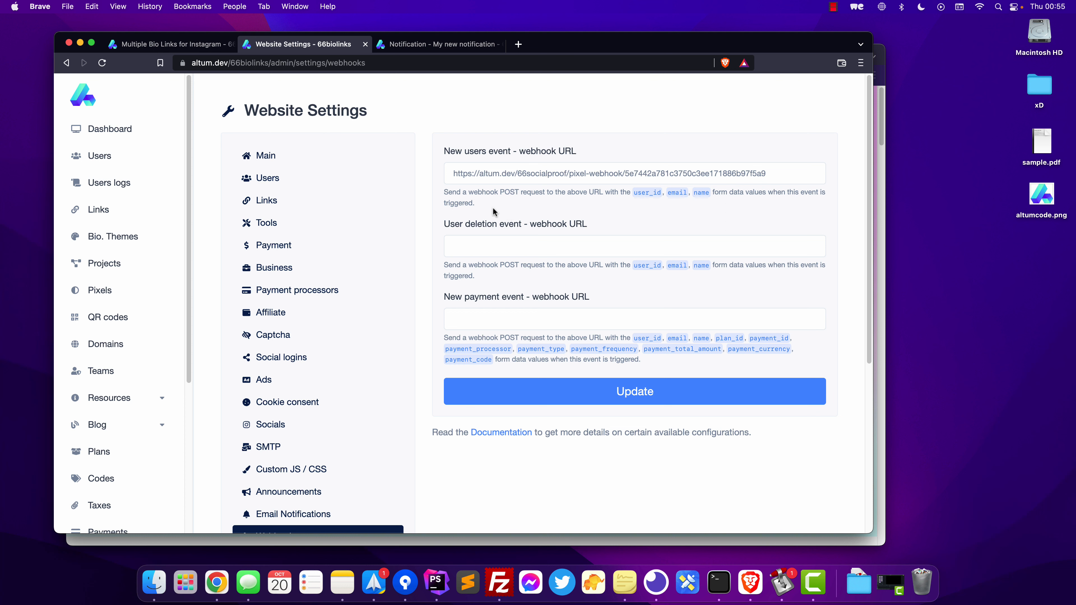
pyautogui.moveTo(443, 150); pyautogui.dragTo(507, 152)
pyautogui.click(567, 156)
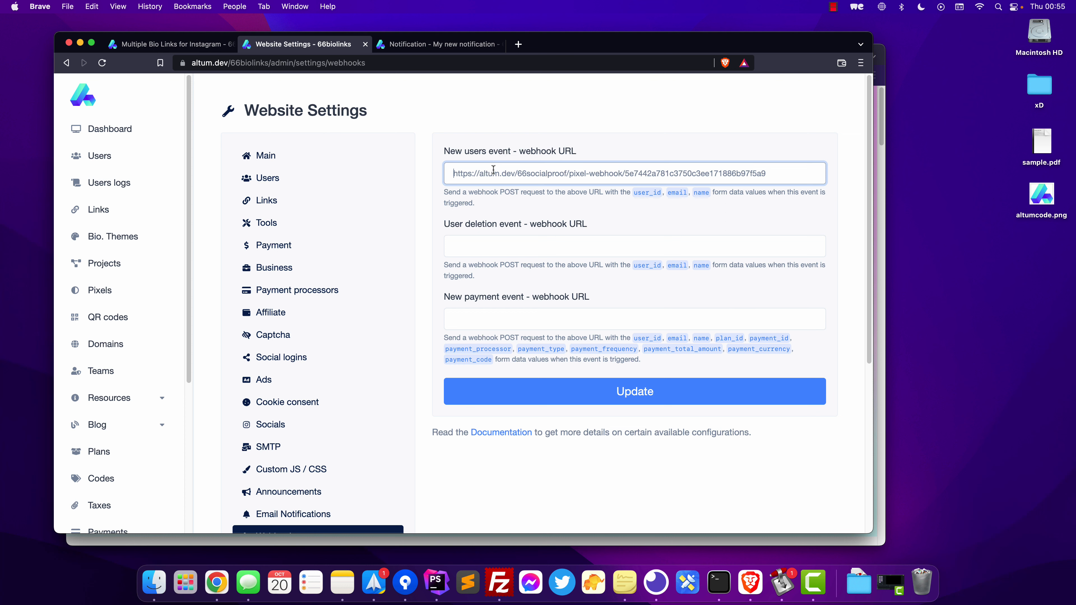
pyautogui.moveTo(458, 174); pyautogui.dragTo(785, 175)
pyautogui.click(785, 175)
pyautogui.doubleClick(653, 191)
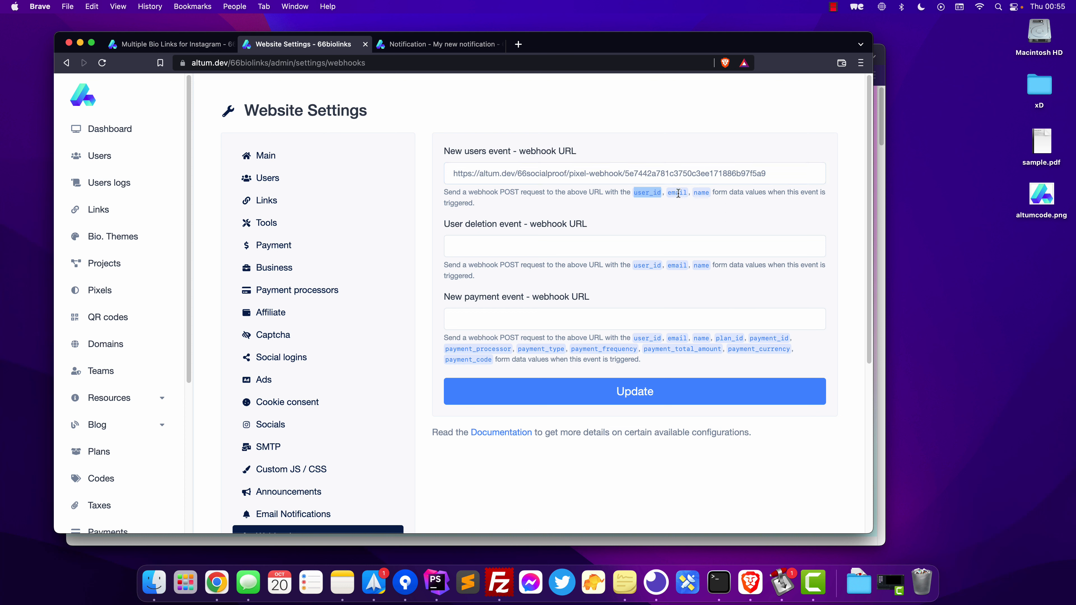
pyautogui.doubleClick(702, 191)
pyautogui.click(426, 46)
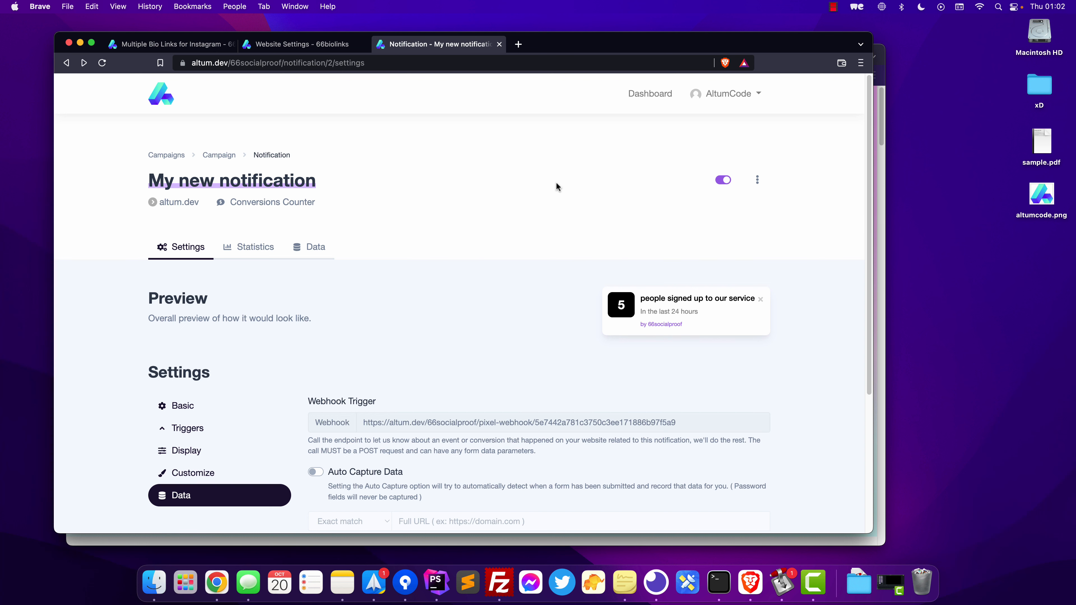
# Disable the Conversions Counter notification and create a new notification of the Conversions type in the same 66biolinks campaign.
pyautogui.click(724, 180)
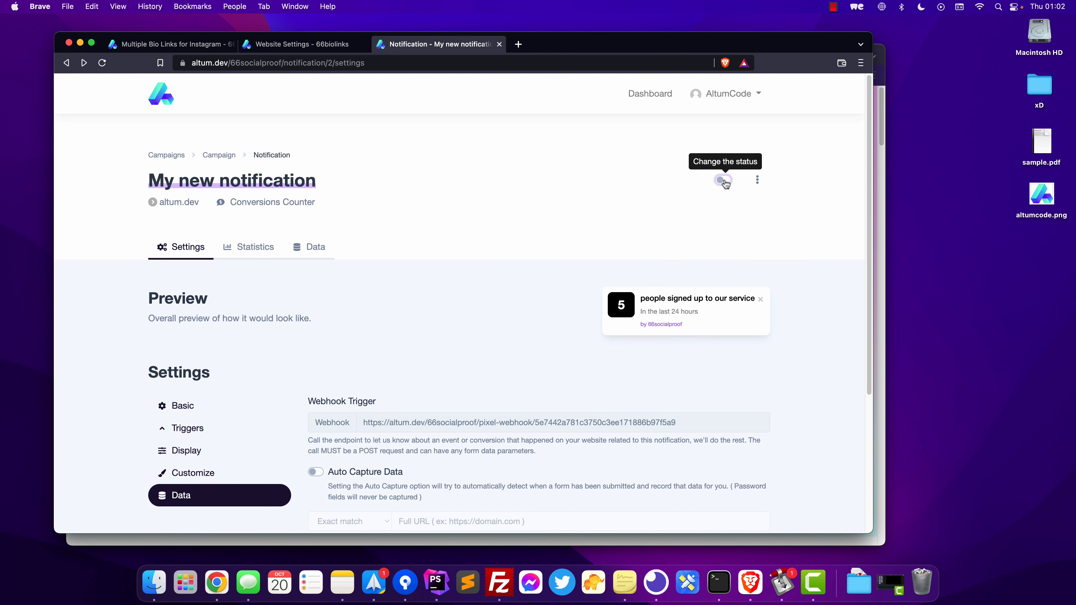
pyautogui.click(218, 155)
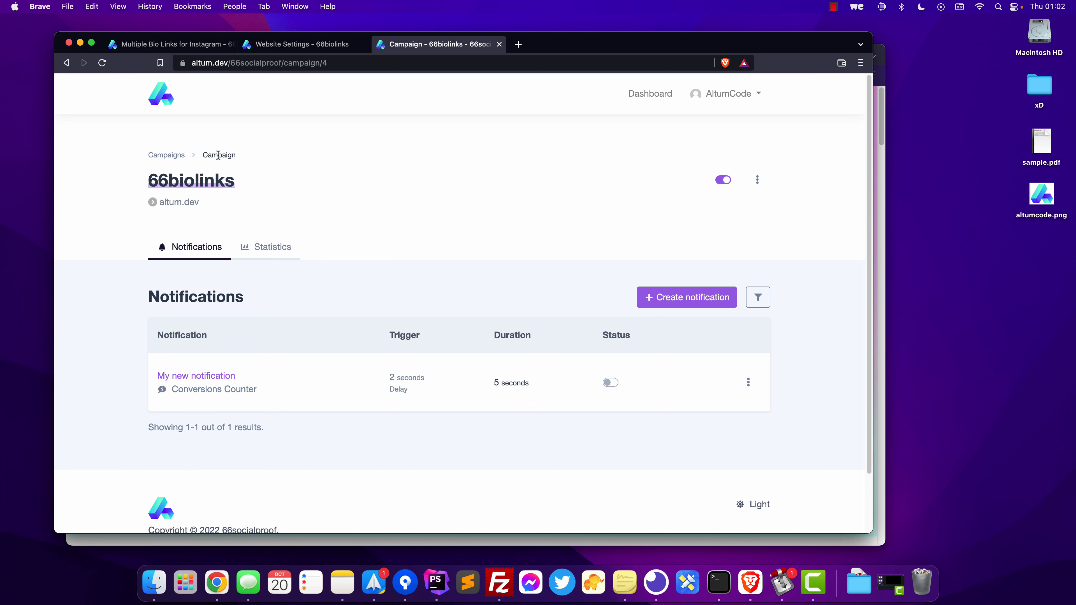
pyautogui.click(658, 297)
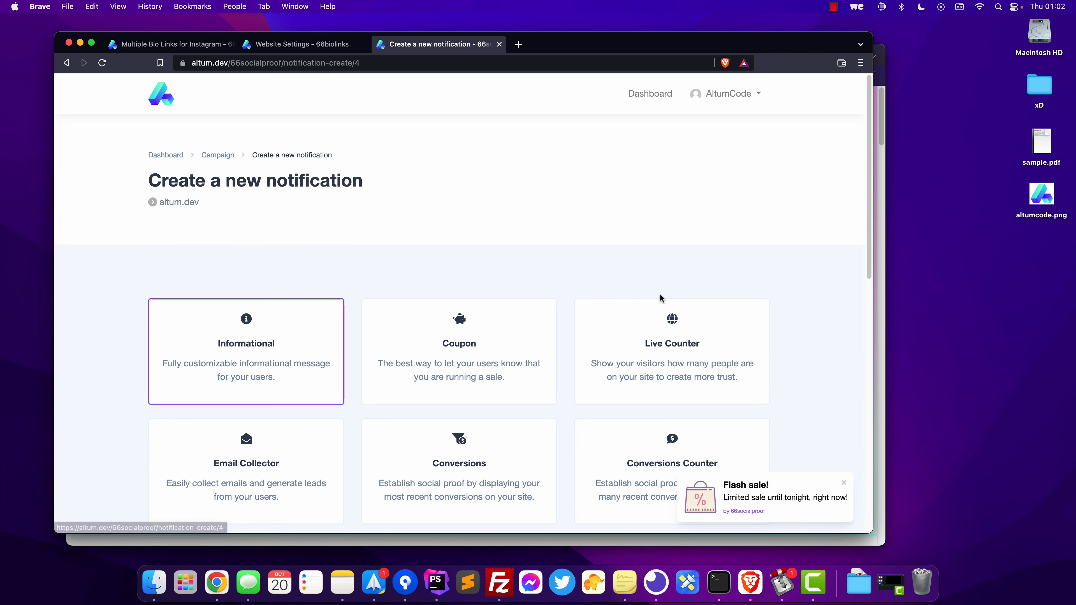
pyautogui.scroll(-5, 502, 250)
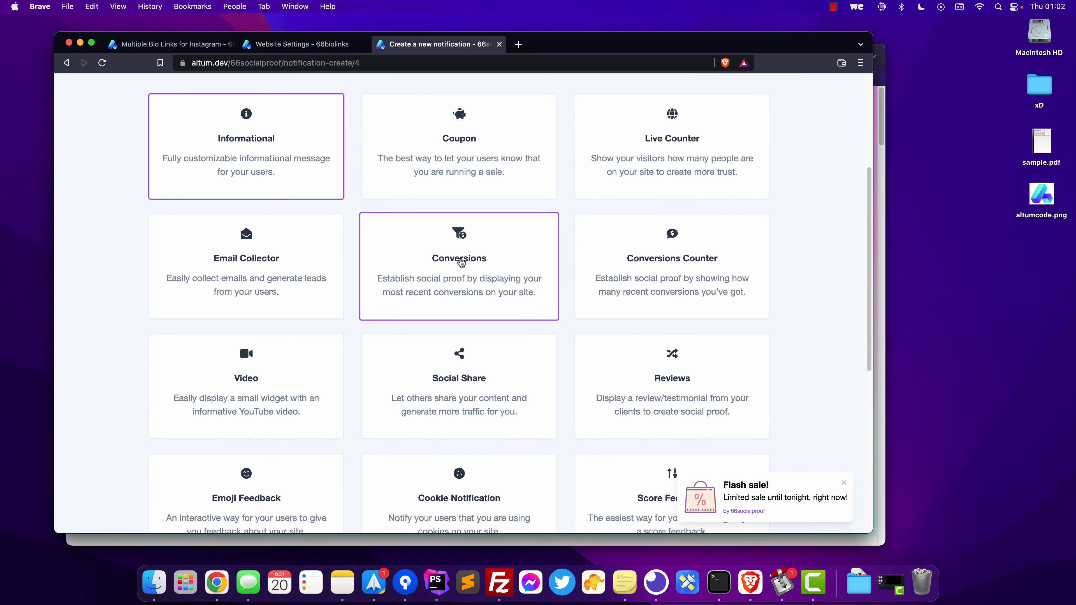
pyautogui.click(461, 263)
pyautogui.scroll(-6, 473, 265)
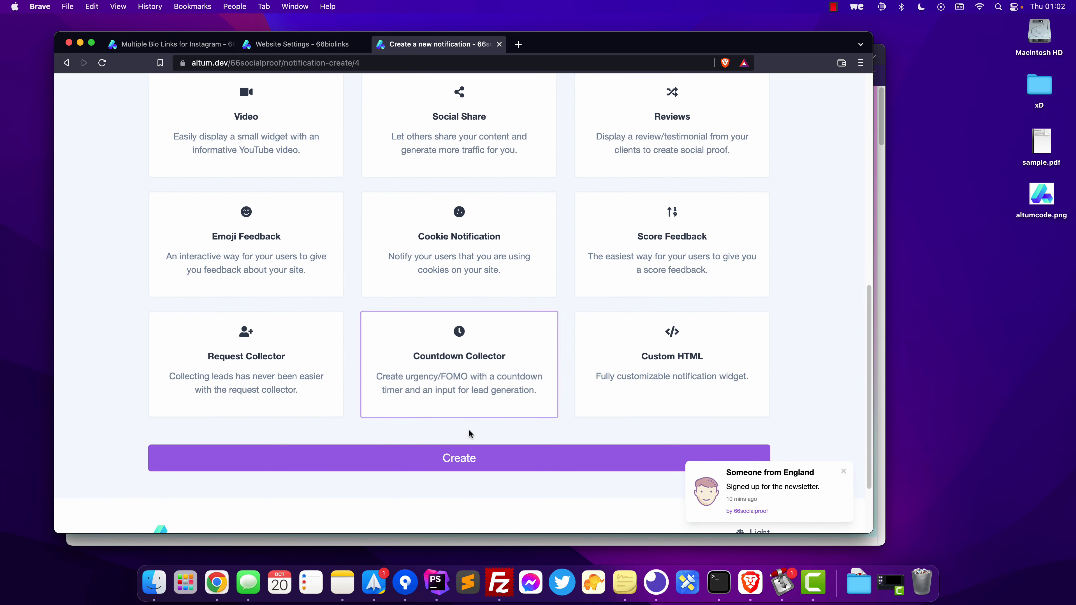
pyautogui.click(459, 457)
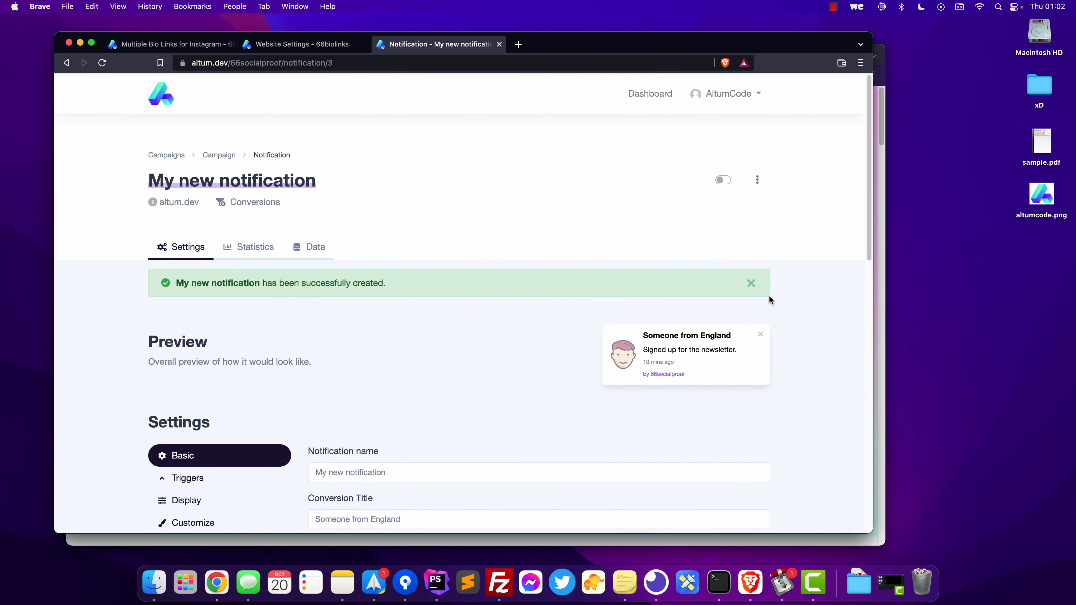
pyautogui.click(751, 283)
# Copy the webhook trigger URL from the new Conversions notification's data settings.
pyautogui.scroll(-3, 377, 305)
pyautogui.scroll(3, 384, 267)
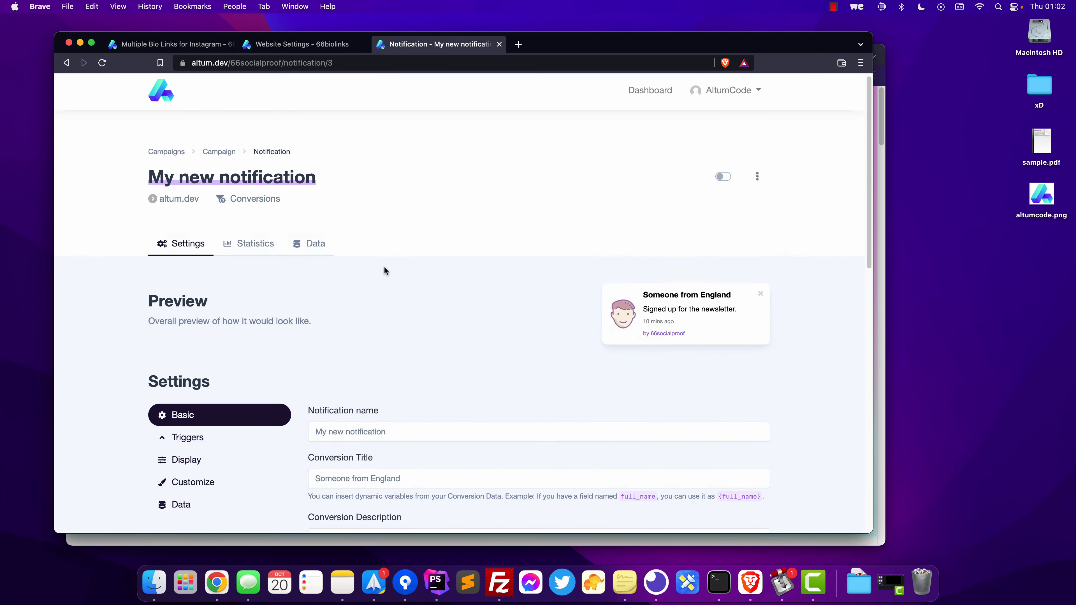
pyautogui.scroll(-1, 262, 330)
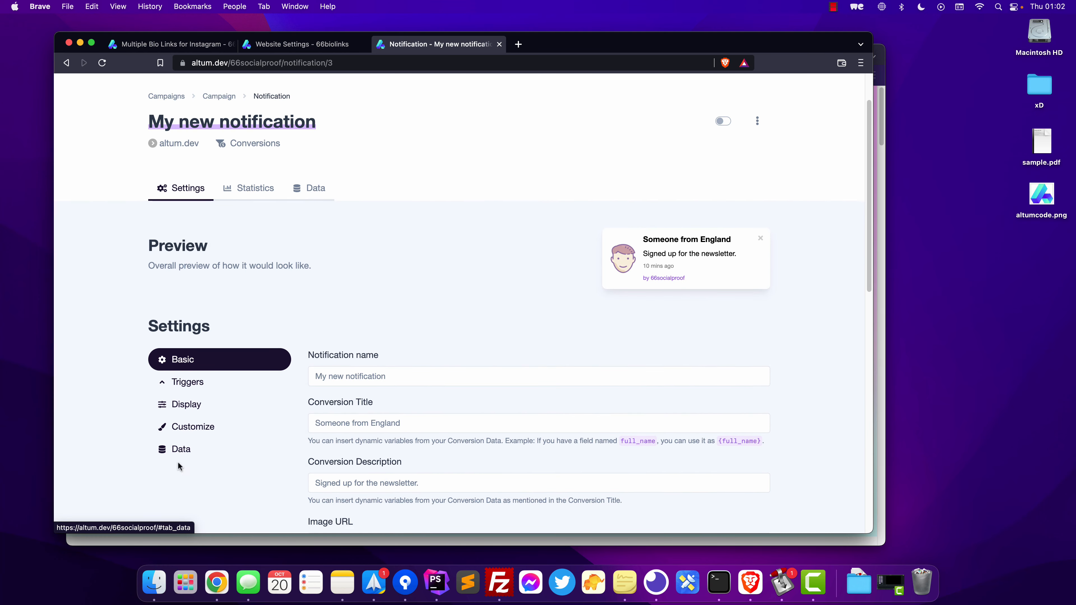
pyautogui.click(178, 466)
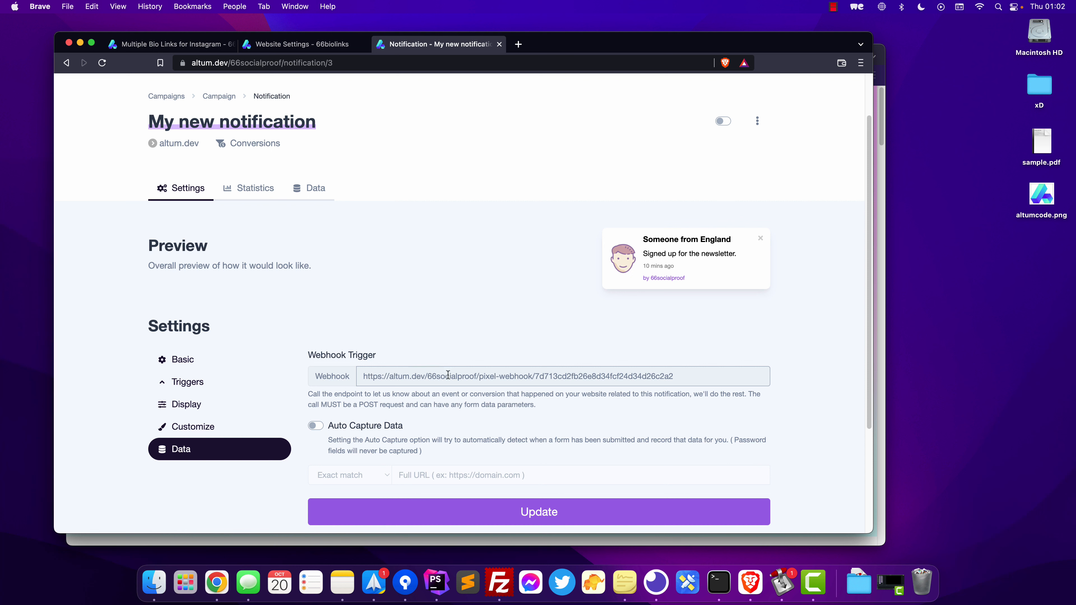
pyautogui.click(401, 379)
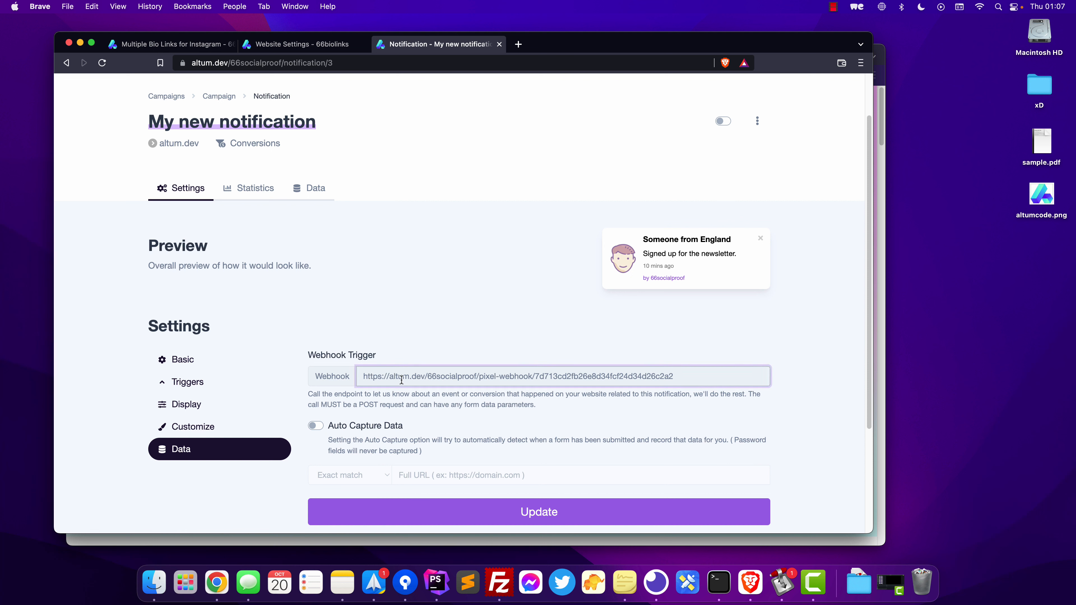
pyautogui.tripleClick(401, 379)
pyautogui.press('super+c')
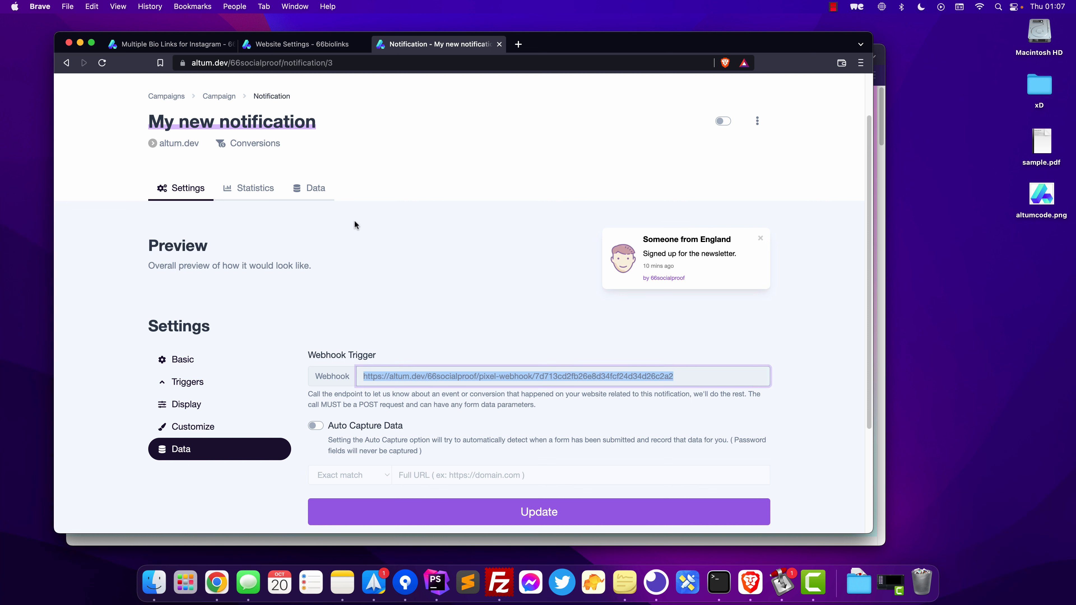
# Replace the new users event webhook URL in the 66biolinks website settings with the copied URL and save the settings.
pyautogui.click(302, 44)
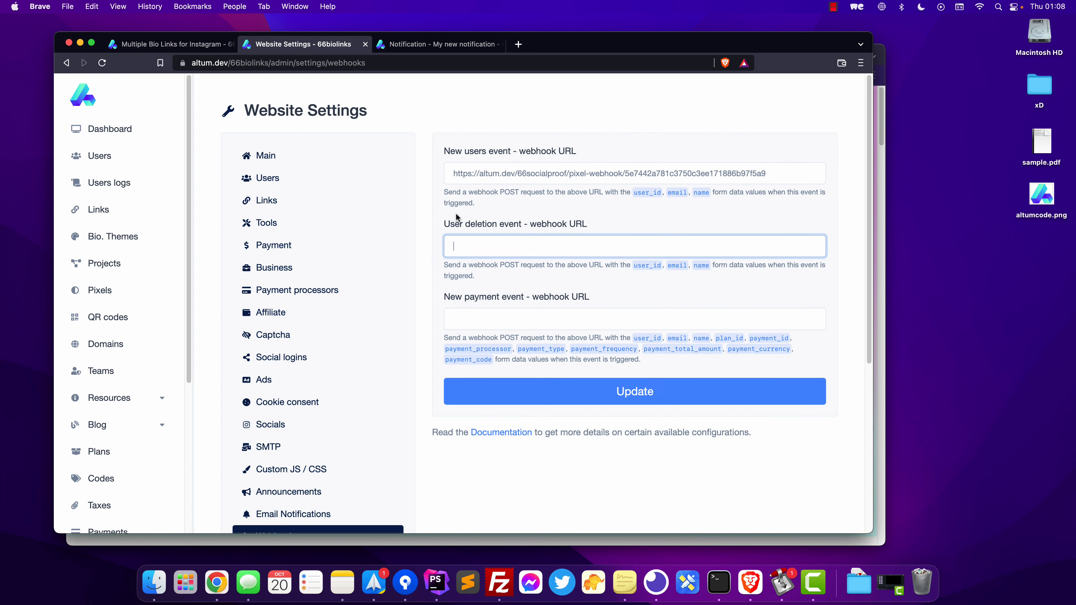
pyautogui.click(428, 214)
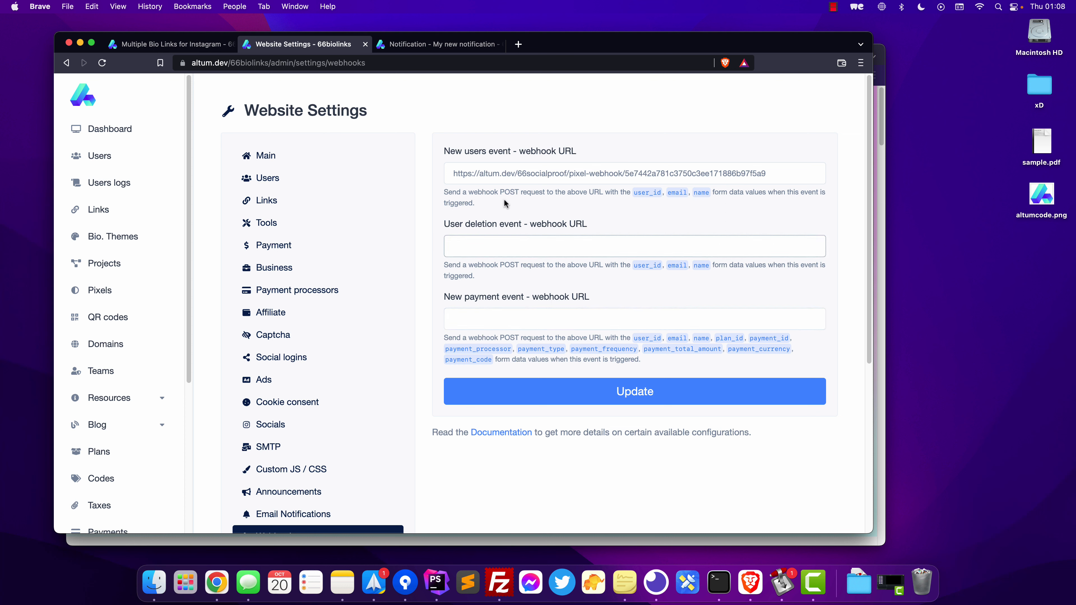
pyautogui.doubleClick(604, 172)
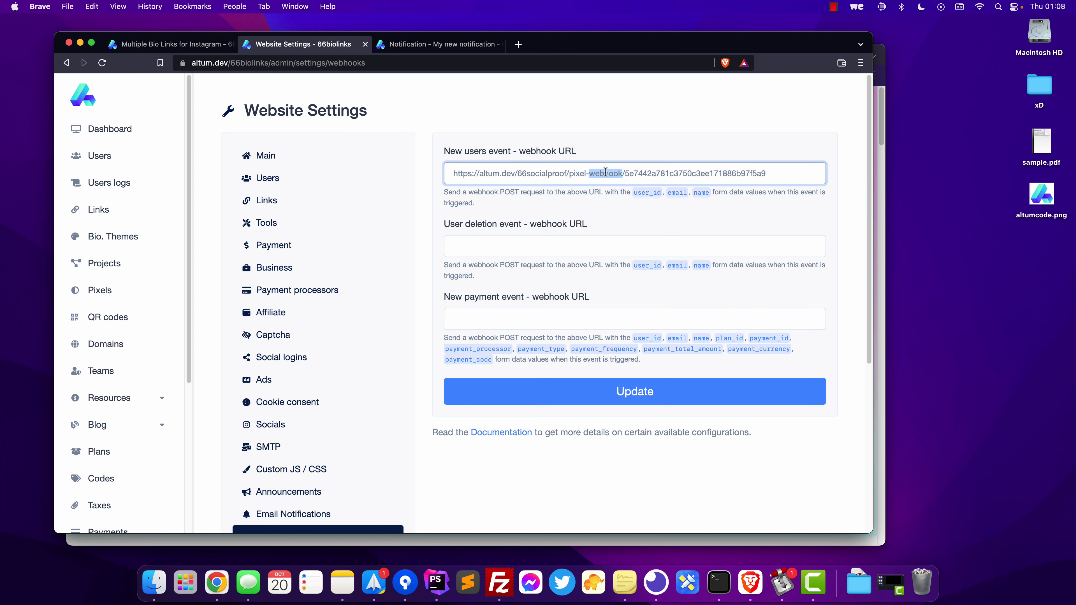
pyautogui.press('super+a')
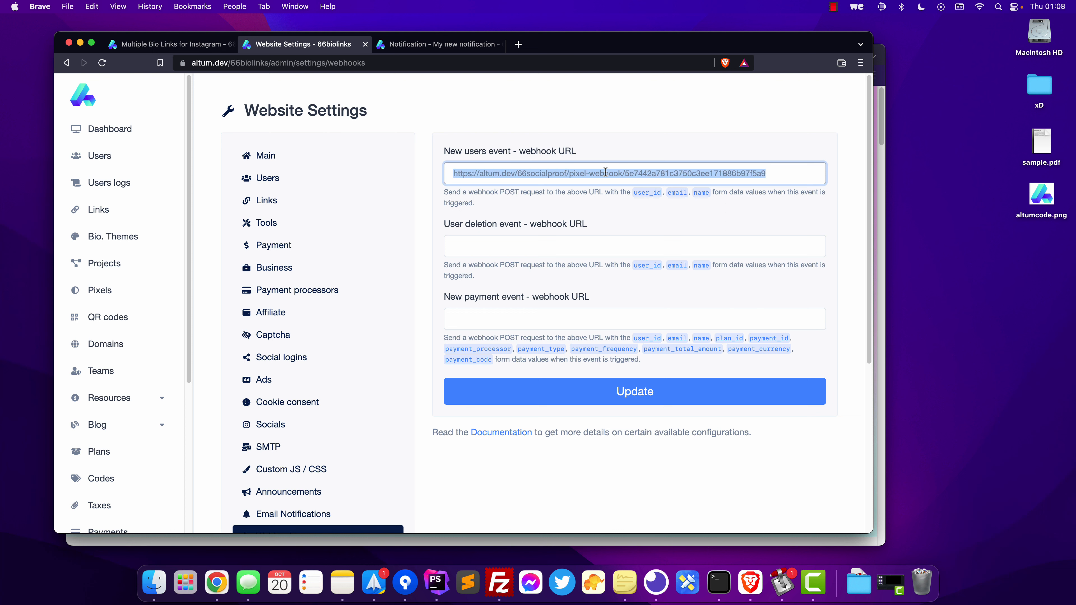
pyautogui.press('super+v')
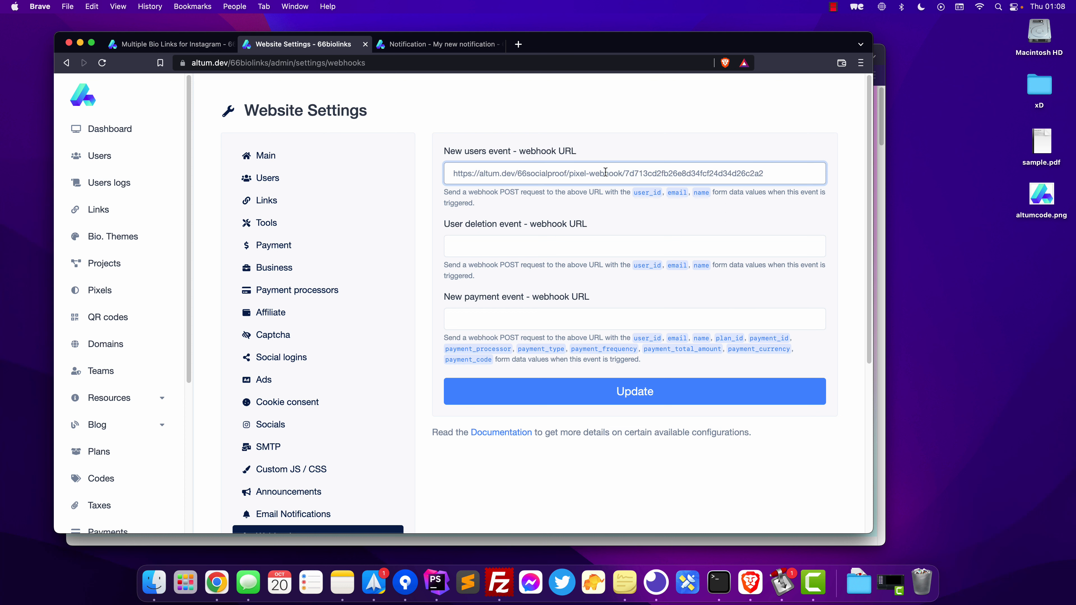
pyautogui.click(620, 390)
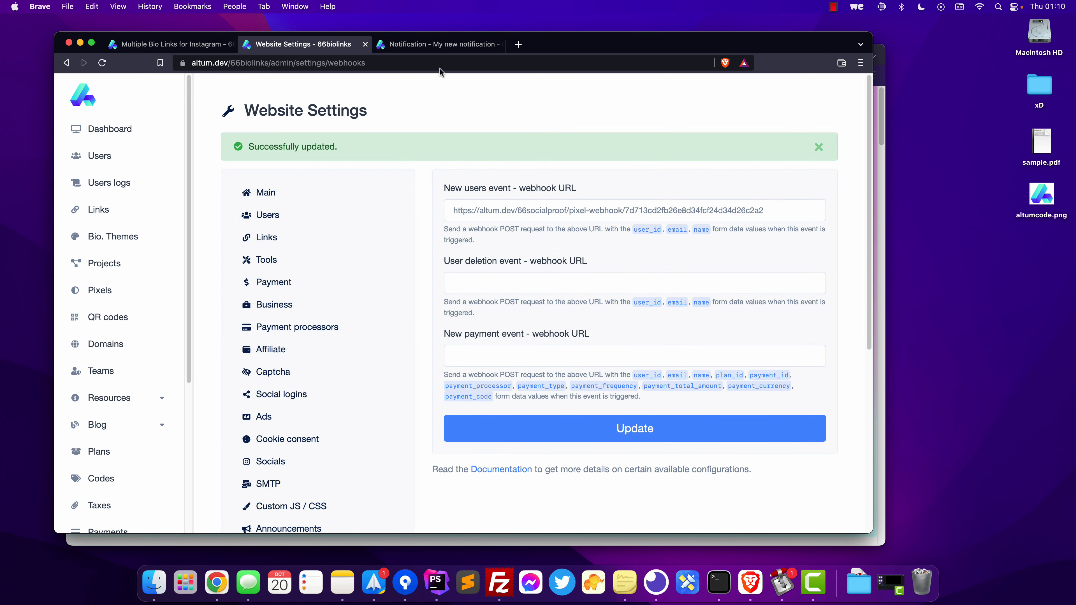
# Return to the Conversions notification, enable it and open its basic settings at the conversion title.
pyautogui.click(430, 52)
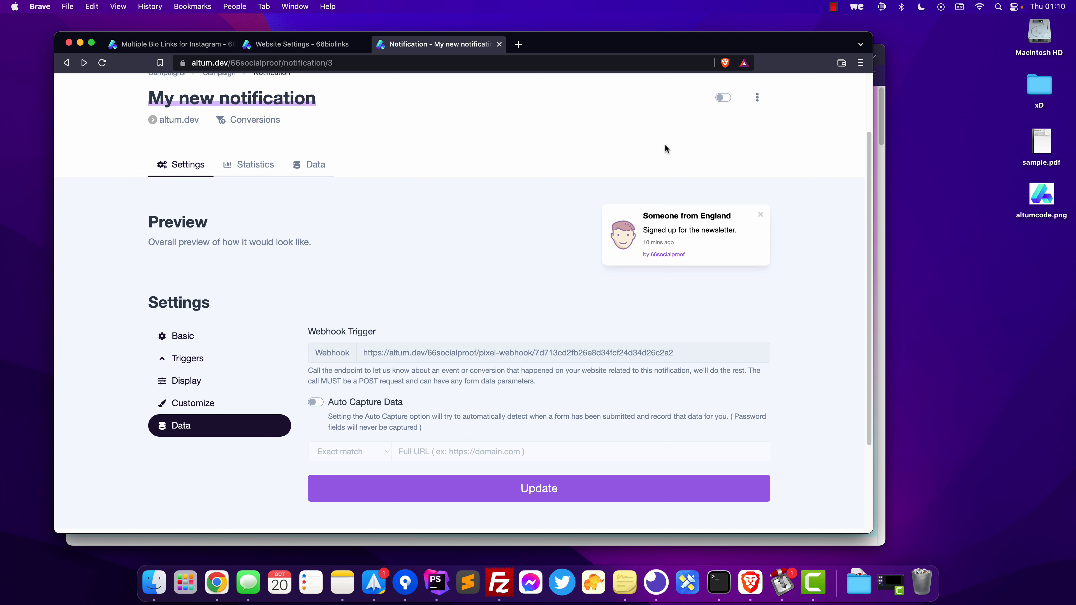
pyautogui.click(723, 97)
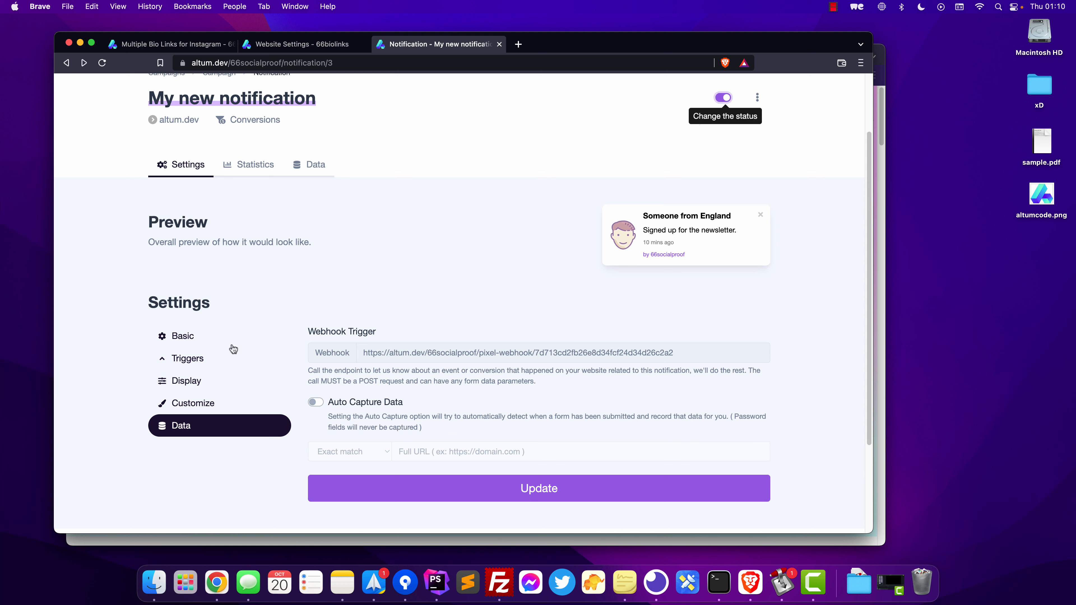
pyautogui.click(198, 338)
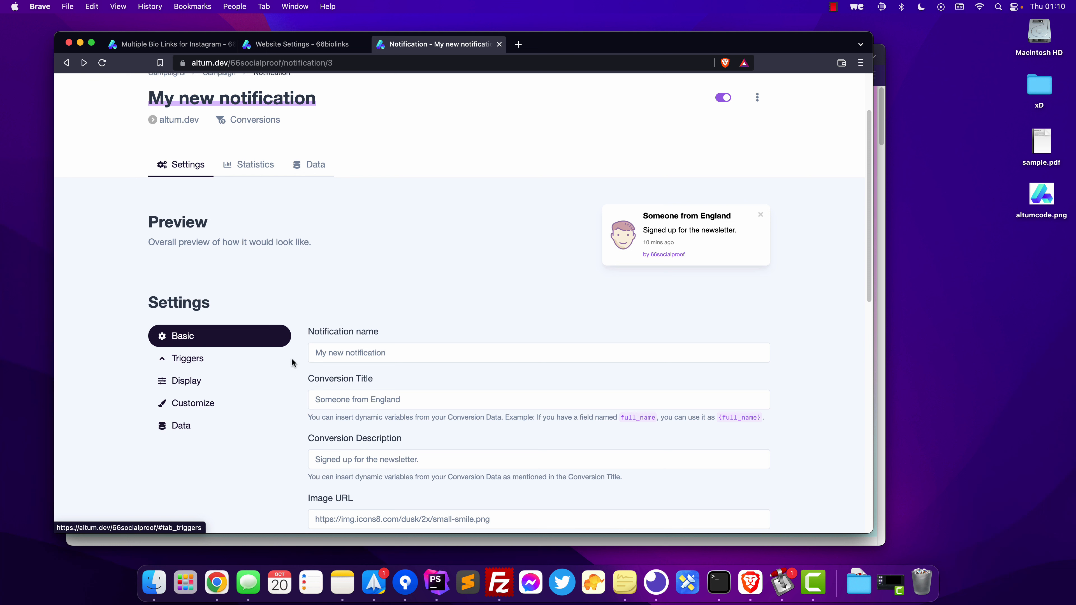
pyautogui.click(329, 383)
pyautogui.moveTo(306, 379); pyautogui.dragTo(390, 384)
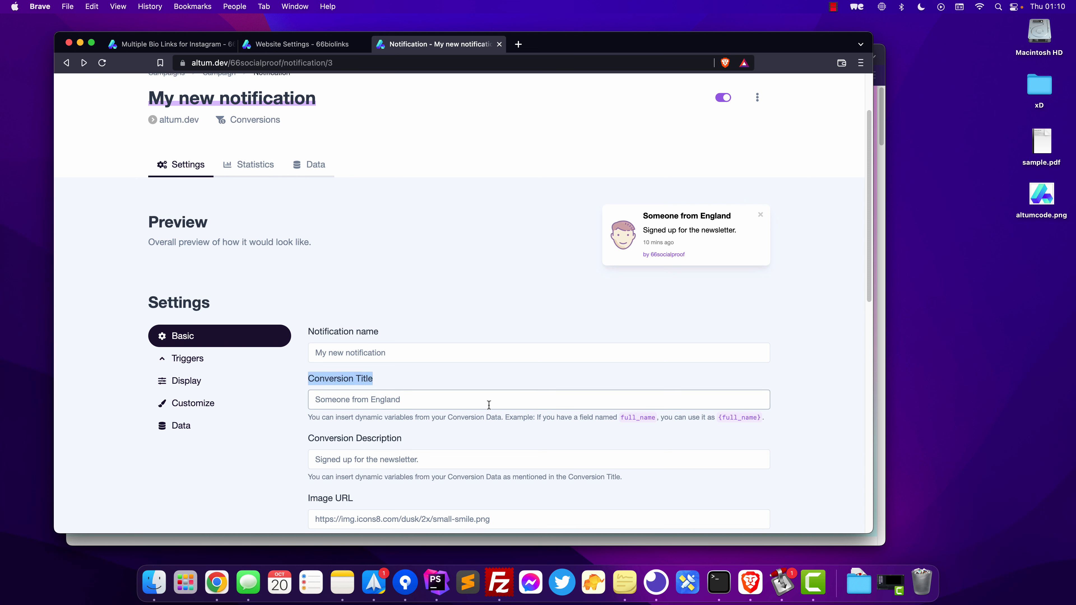
# Check the new users webhook's form data names and set the notification's conversion title to "{name} has just signed up!".
pyautogui.click(300, 45)
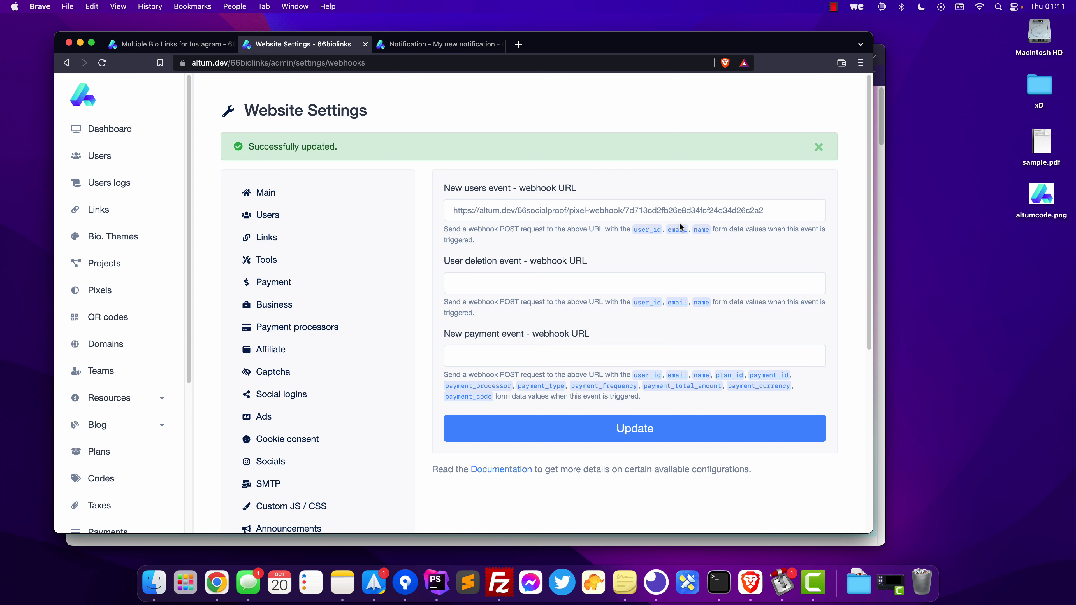
pyautogui.click(435, 45)
pyautogui.tripleClick(332, 398)
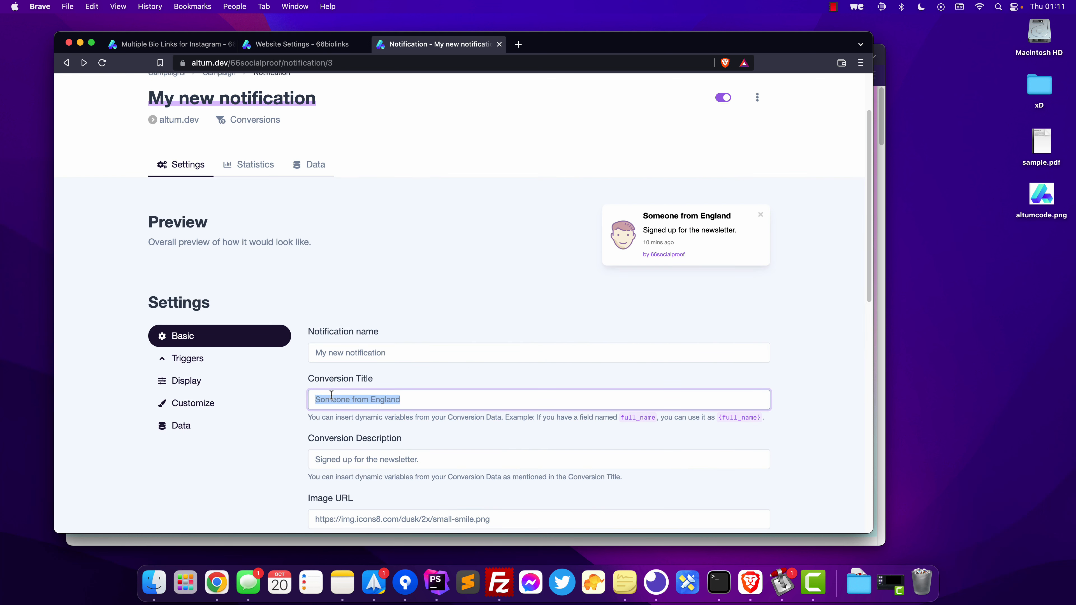
pyautogui.write('{name')
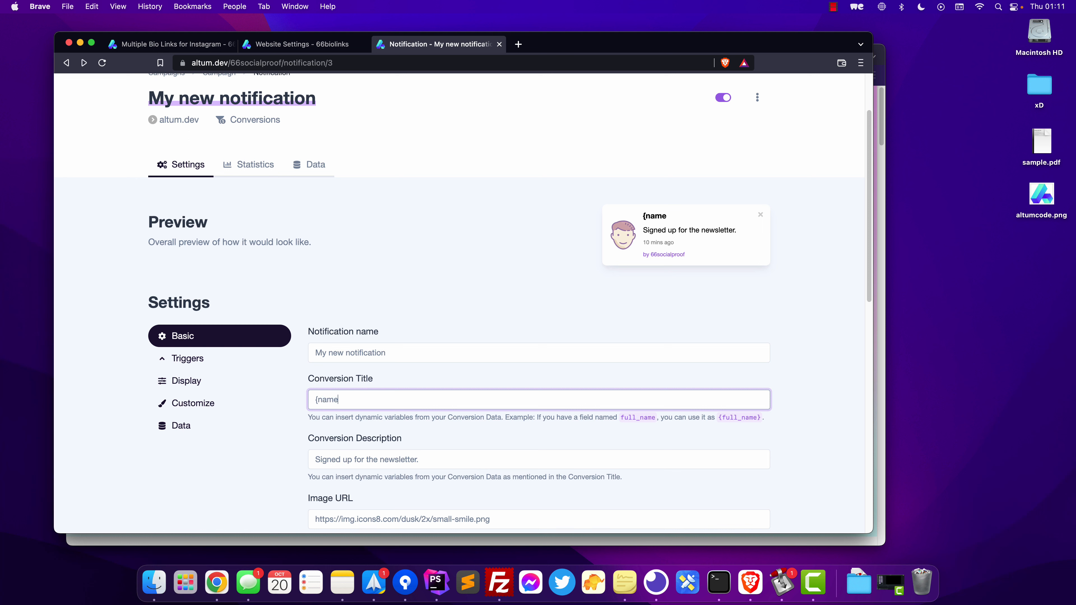
pyautogui.write('} has just signed up')
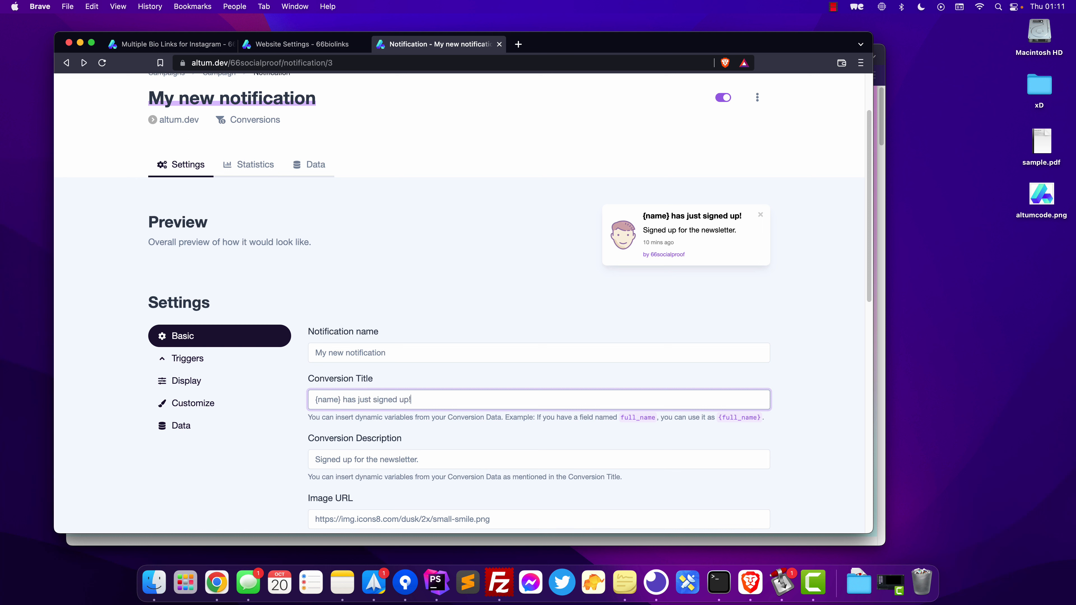
pyautogui.write('!')
# Set the conversion description to "to our website, thanks.".
pyautogui.click(373, 456)
pyautogui.tripleClick(374, 456)
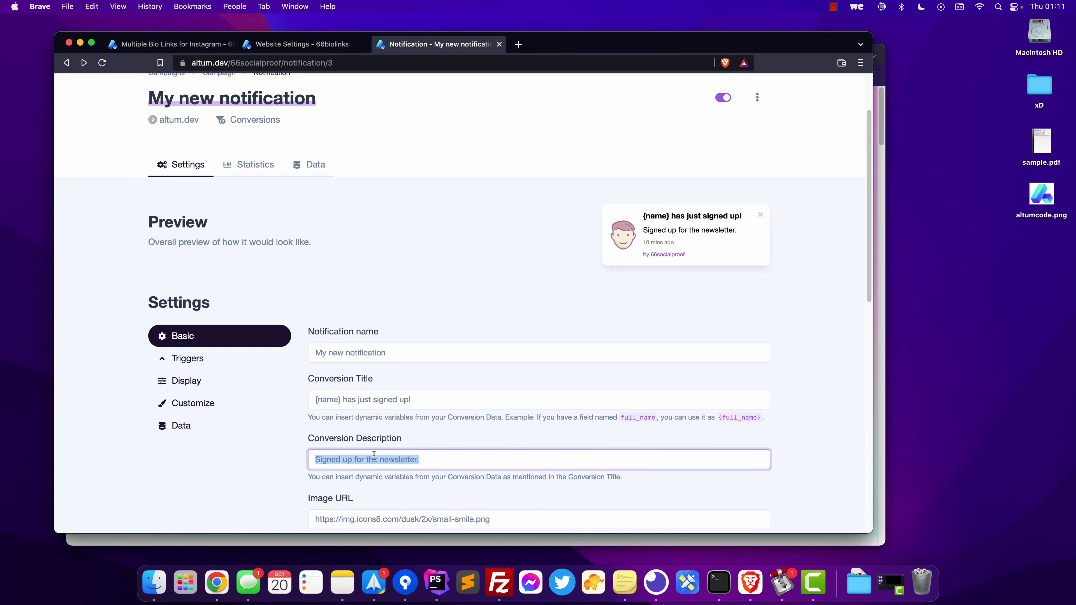
pyautogui.write('to o')
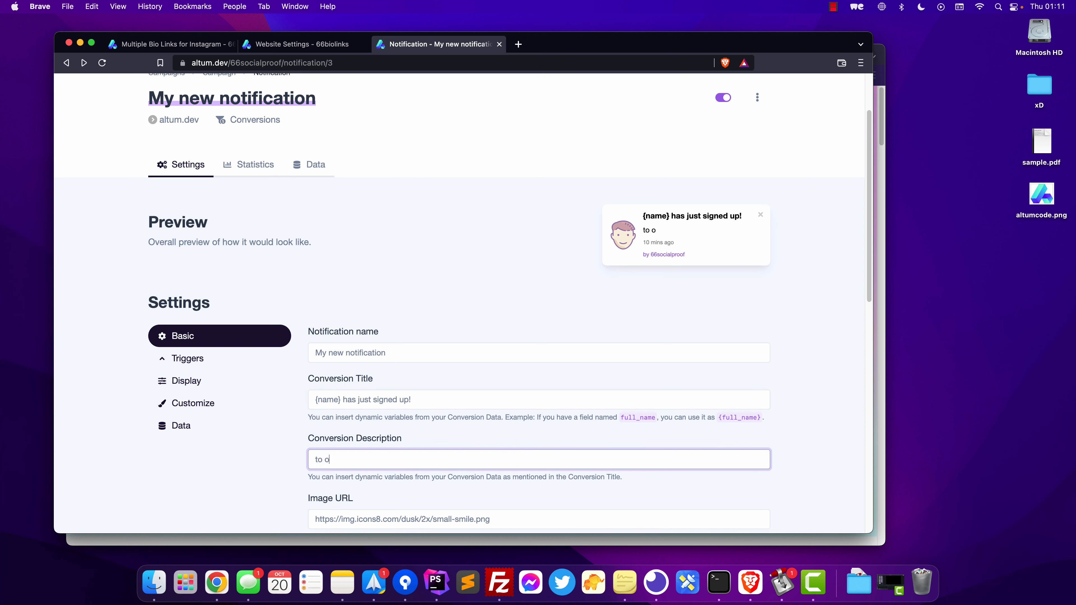
pyautogui.write('ur website, thanks.')
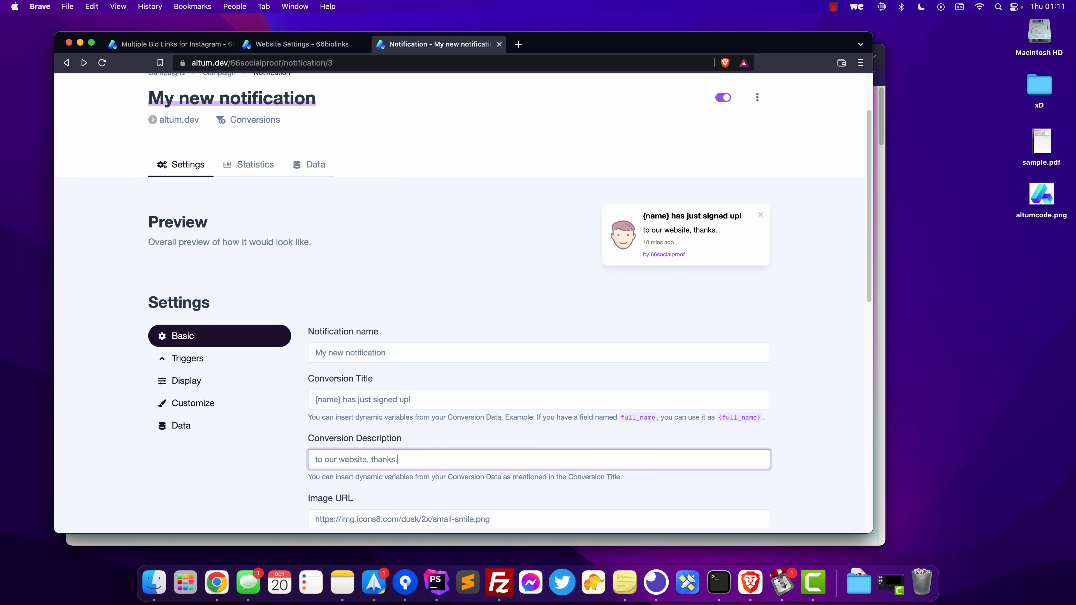
# Review the display order, number of conversions and in-between delay options, and save the notification's settings.
pyautogui.scroll(-10, 362, 312)
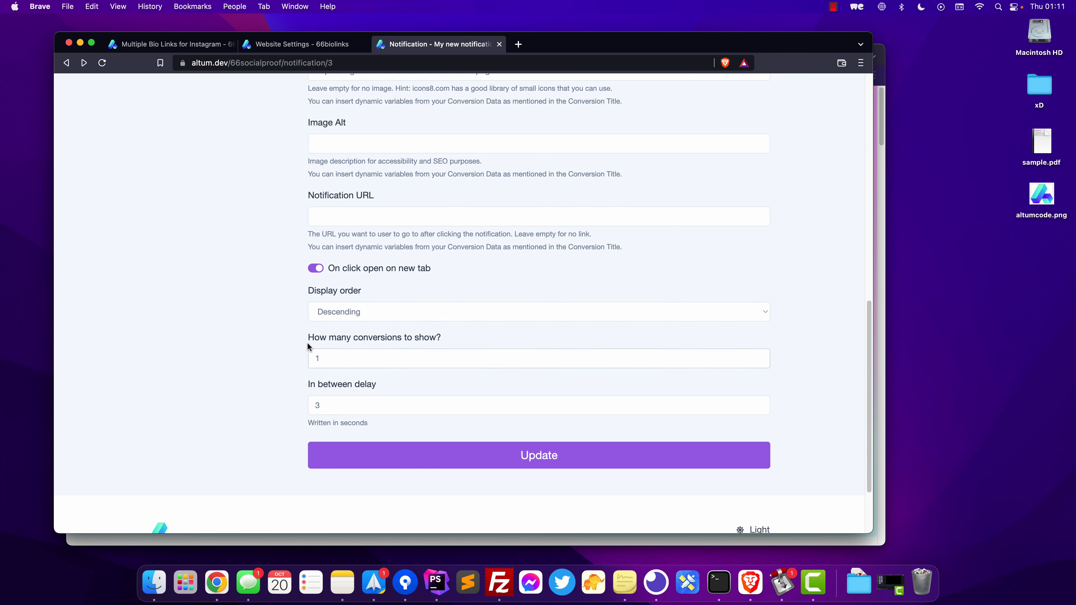
pyautogui.moveTo(302, 381); pyautogui.dragTo(443, 390)
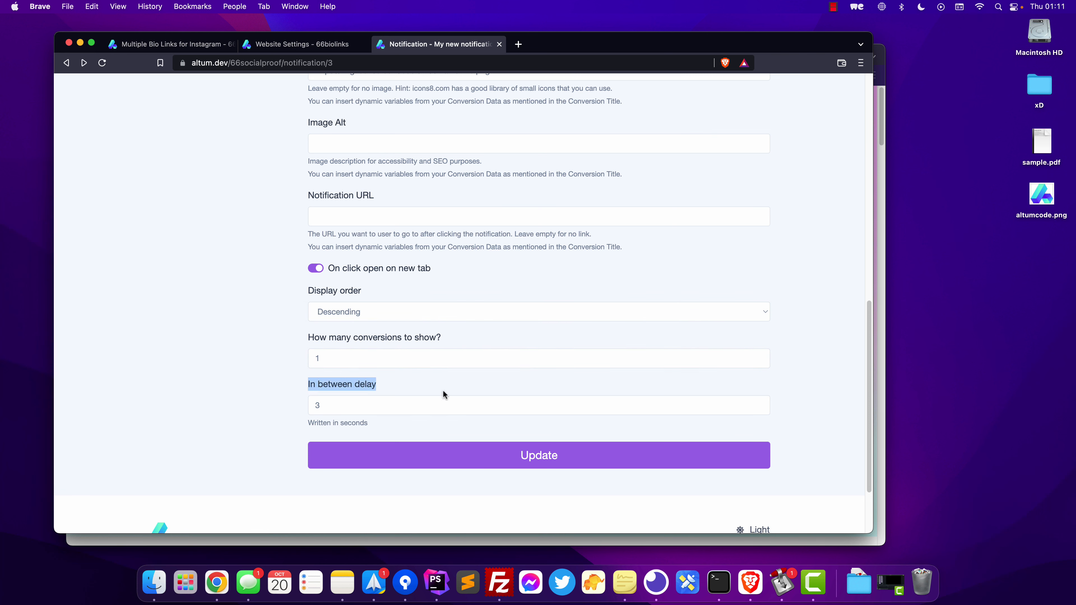
pyautogui.scroll(1, 417, 380)
pyautogui.scroll(-2, 386, 360)
pyautogui.click(386, 360)
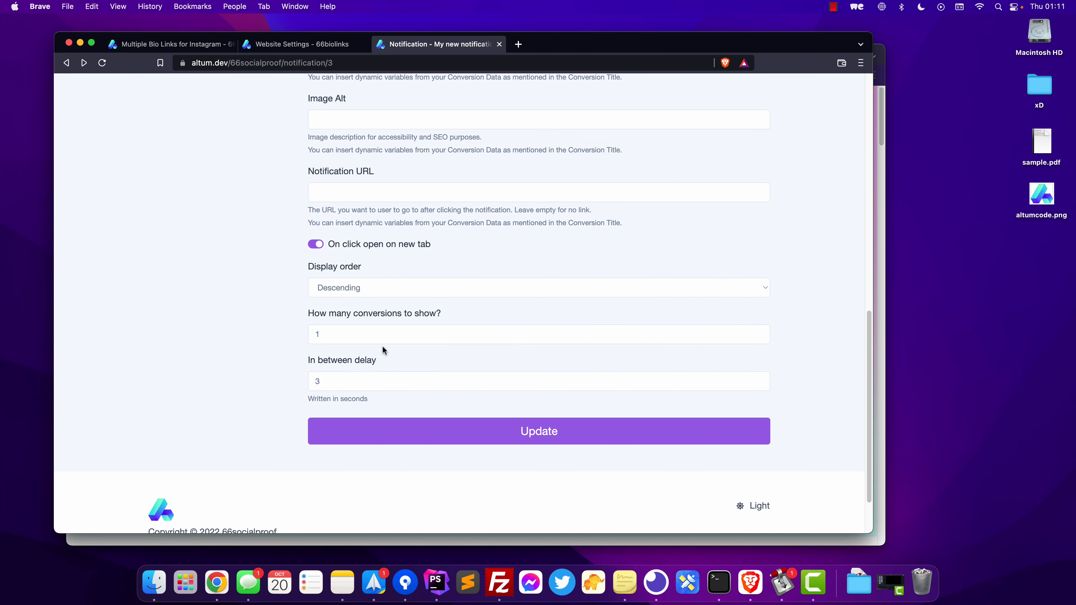
pyautogui.click(483, 443)
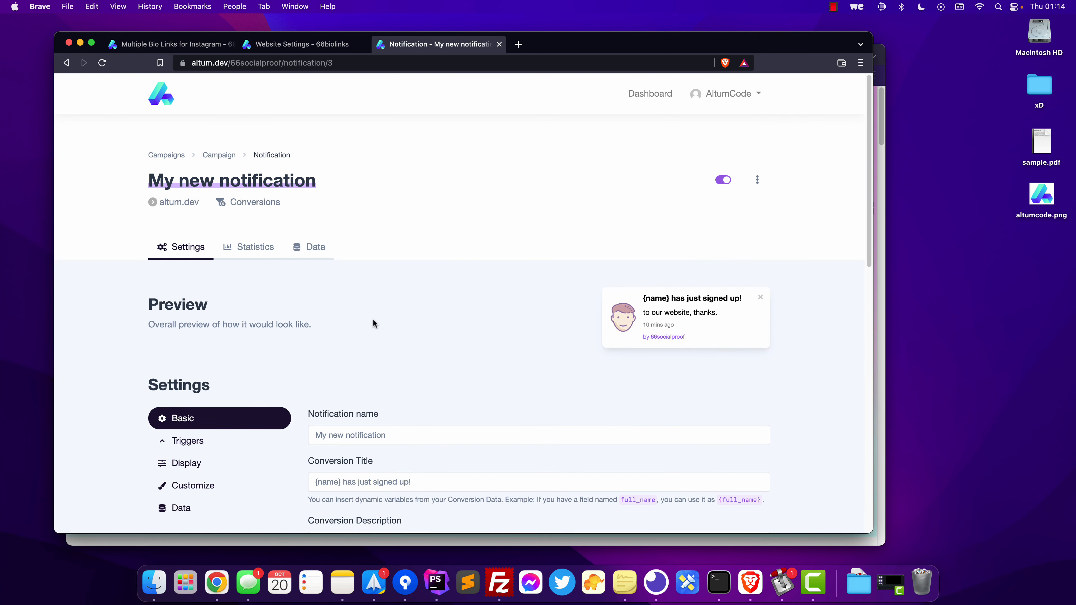
# Switch to the private browser window, log out of the test account and open the 66biolinks sign-up page.
pyautogui.press('super+grave')
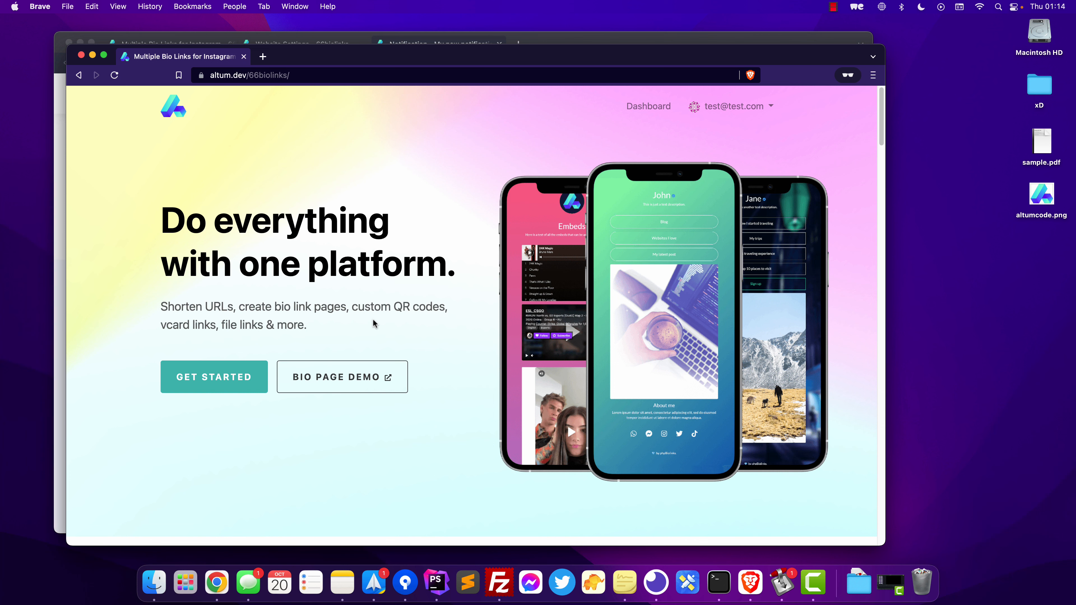
pyautogui.click(728, 106)
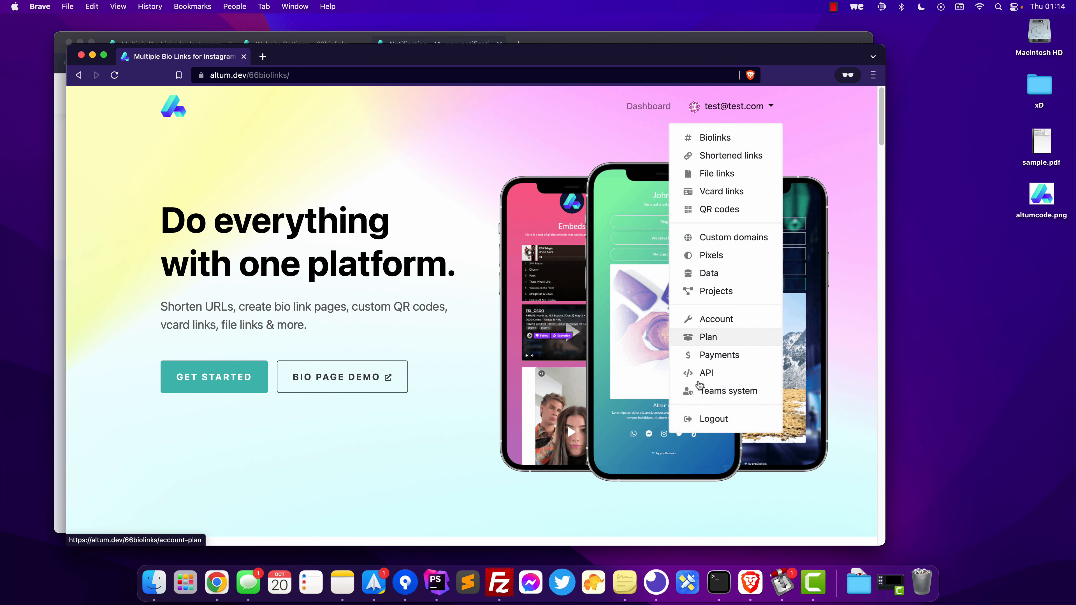
pyautogui.click(711, 419)
pyautogui.click(764, 109)
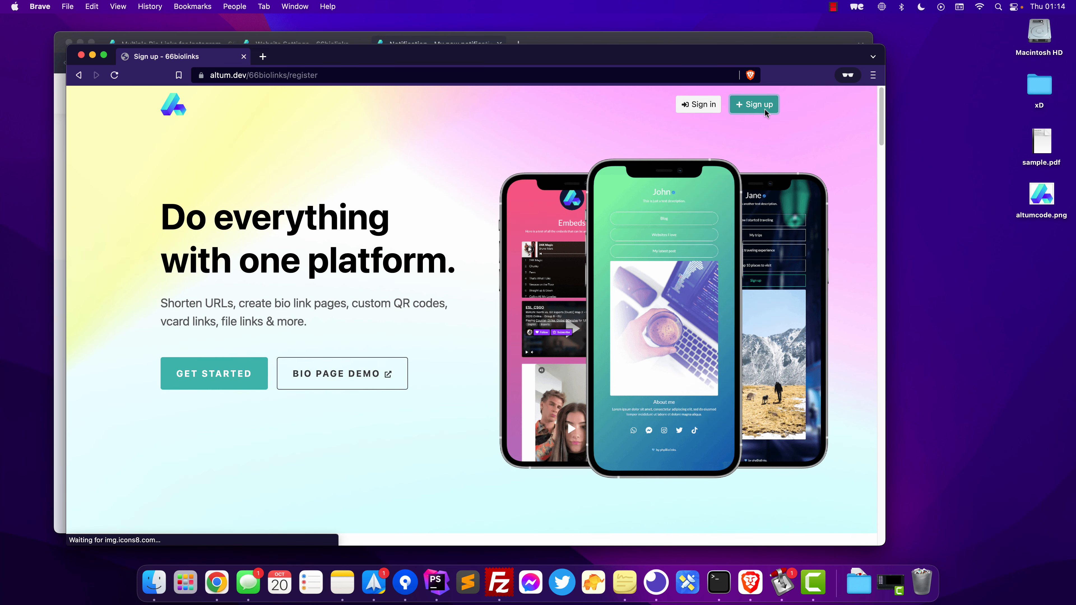
# Submit the 66biolinks sign-up form to register a new test account, and open the site's home page.
pyautogui.press('Return')
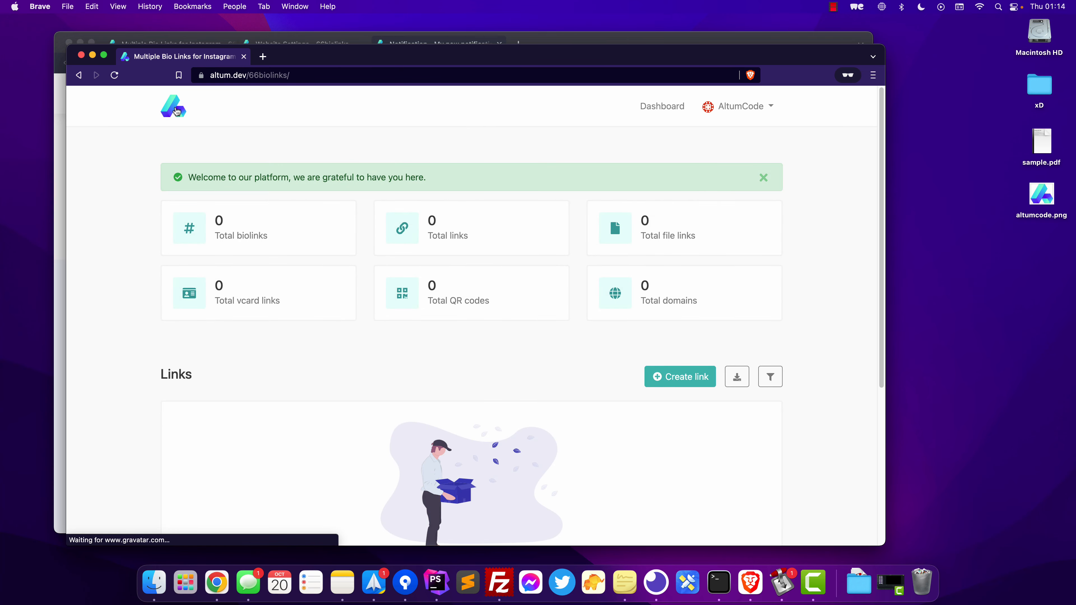
pyautogui.click(178, 111)
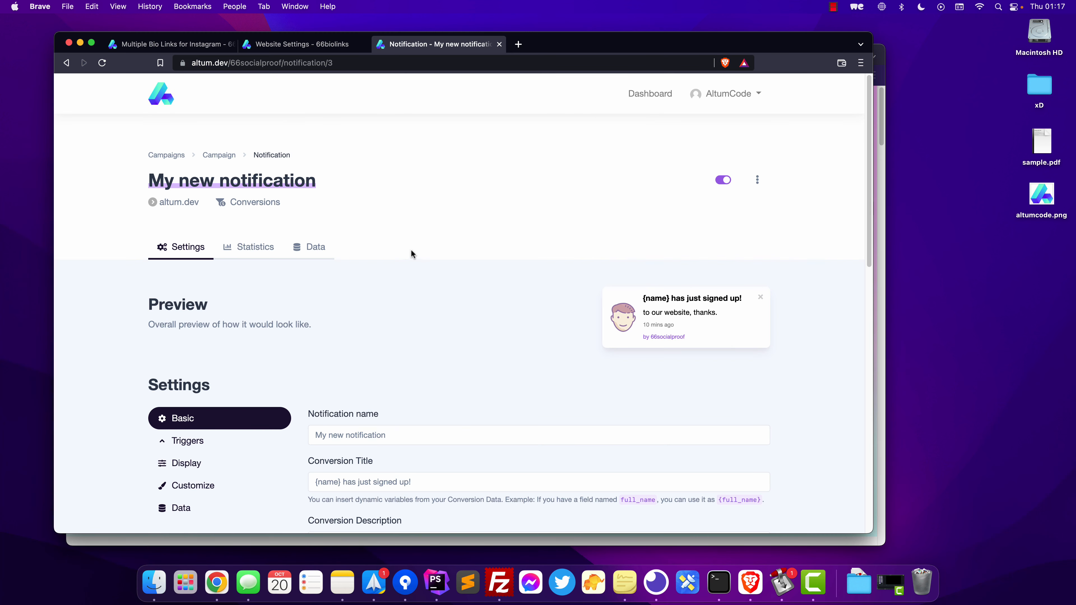
# Switch to the 66socialproof notification's collected data and examine the user_id, email and name fields of the webhook conversion.
pyautogui.click(319, 249)
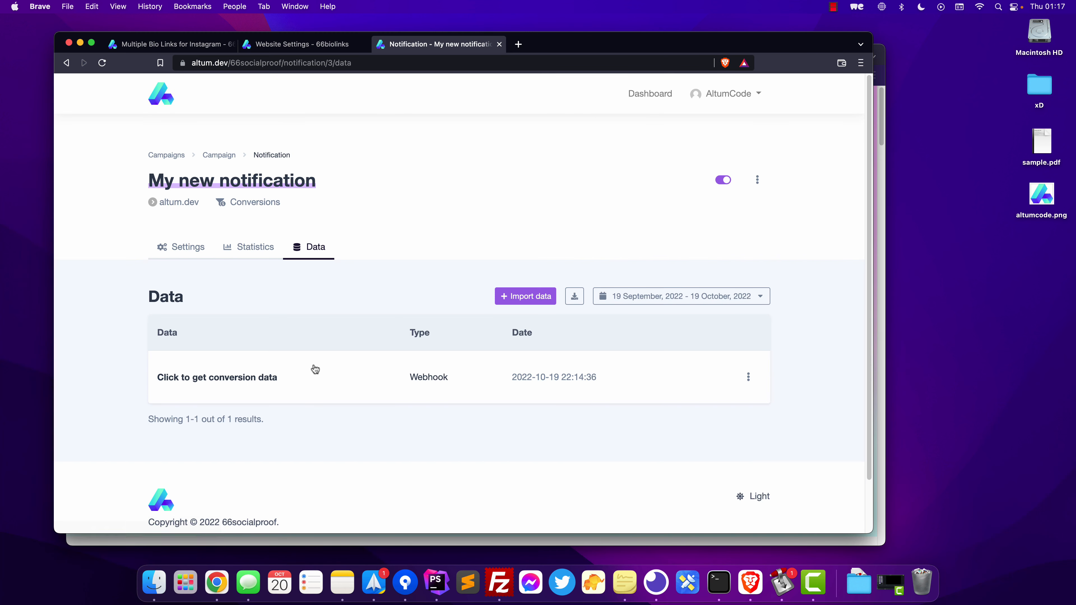
pyautogui.click(342, 390)
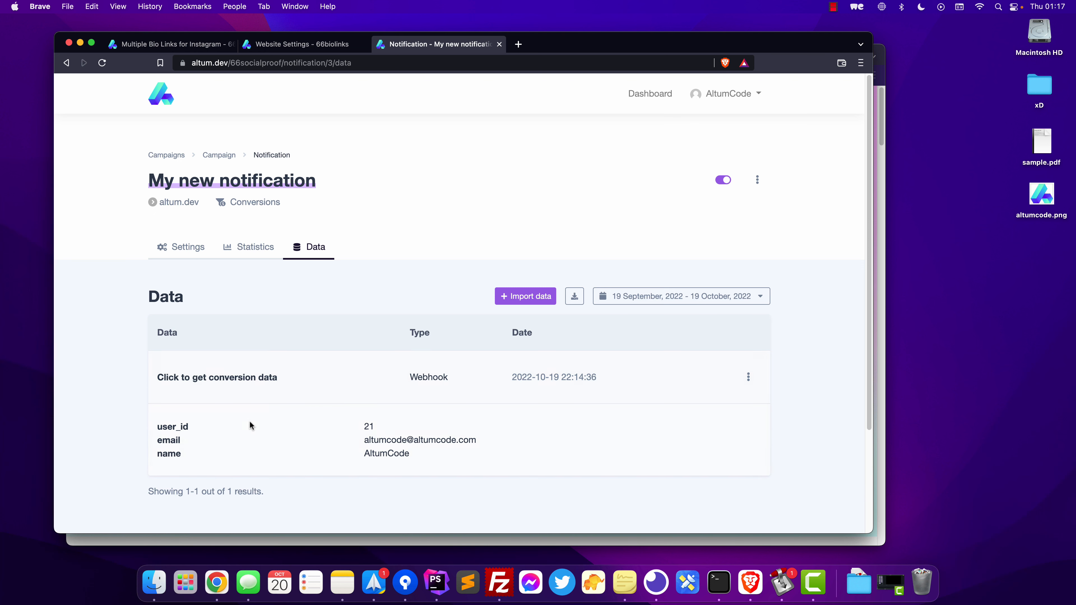
pyautogui.doubleClick(166, 429)
pyautogui.doubleClick(169, 440)
pyautogui.doubleClick(169, 453)
pyautogui.moveTo(361, 428); pyautogui.dragTo(421, 459)
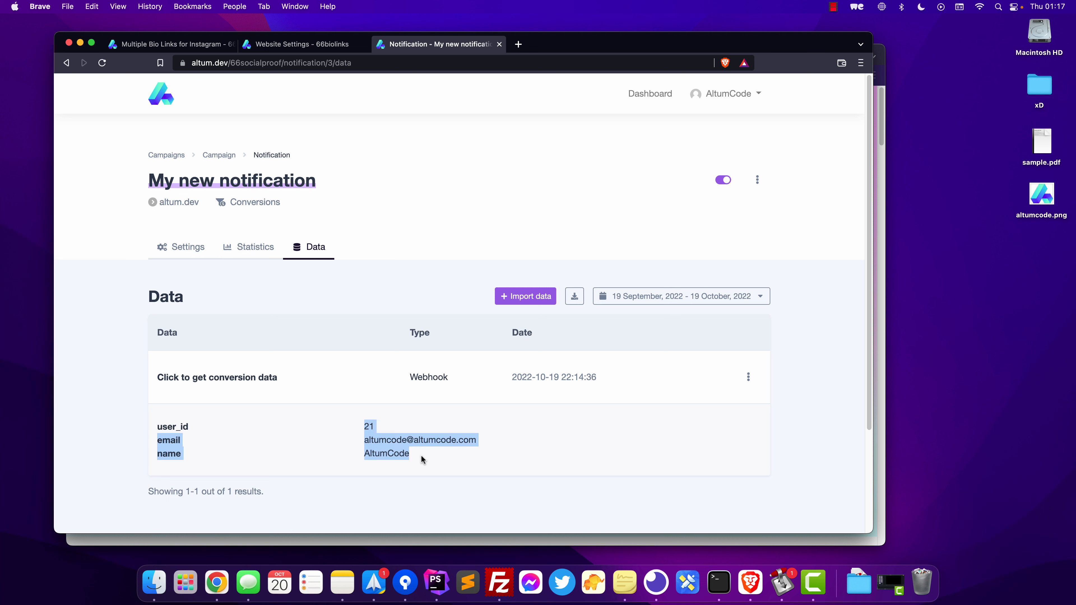
pyautogui.click(422, 459)
pyautogui.doubleClick(178, 427)
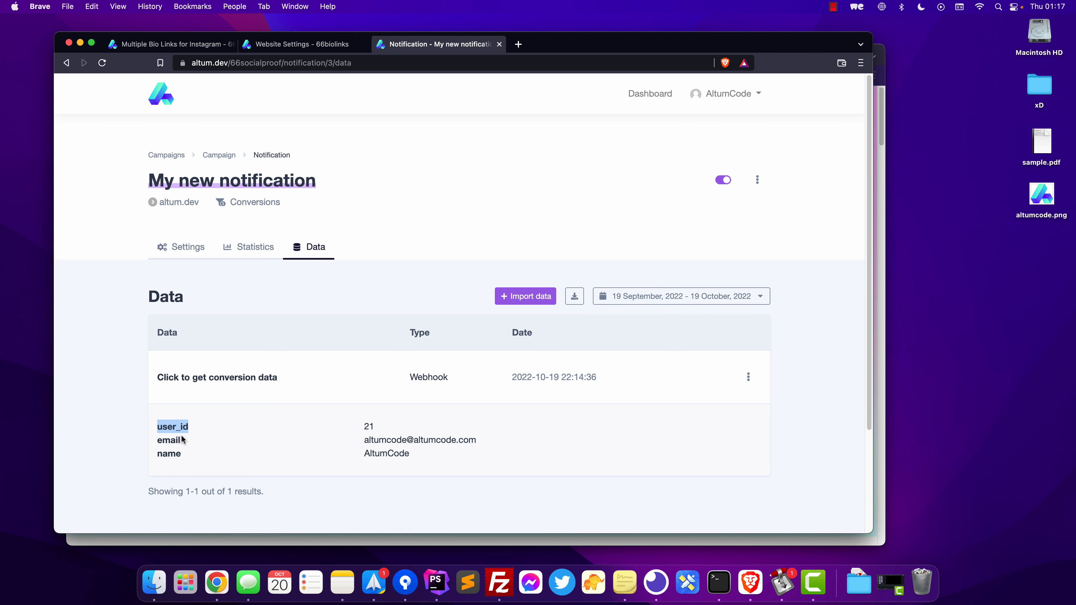
# Return to the notification's settings and review the conversion title, description, image URL, image alt and notification URL fields for dynamic variables.
pyautogui.click(182, 246)
pyautogui.scroll(-2, 406, 429)
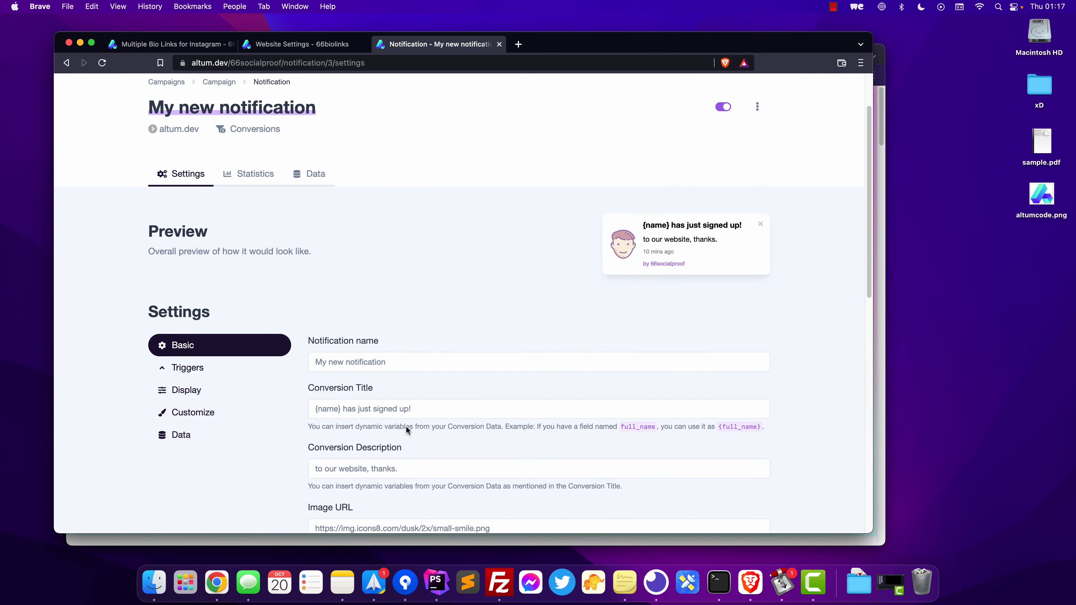
pyautogui.click(365, 409)
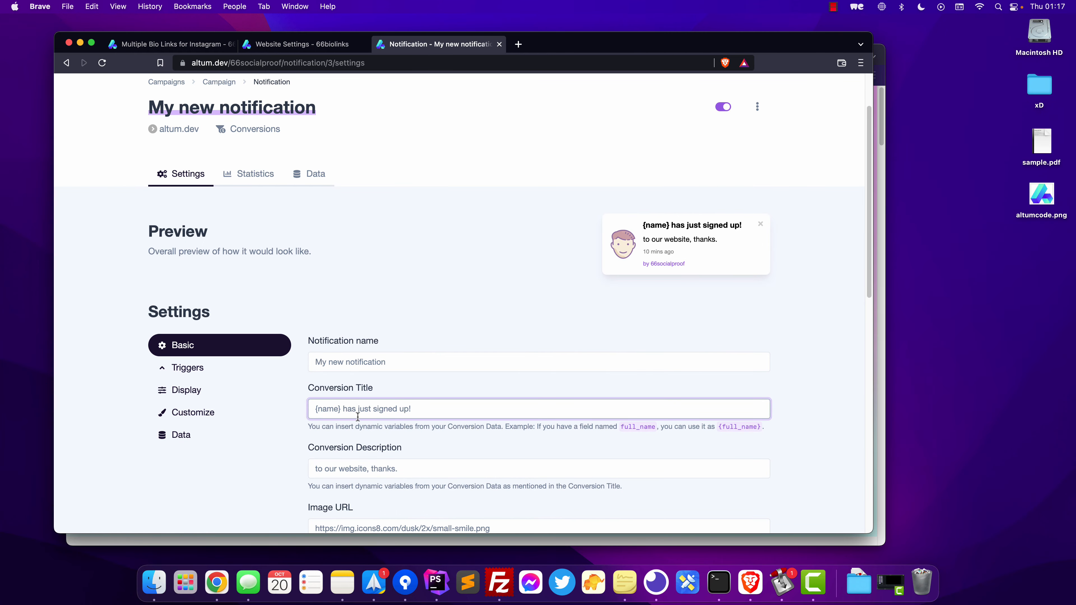
pyautogui.scroll(-5, 358, 417)
pyautogui.click(433, 265)
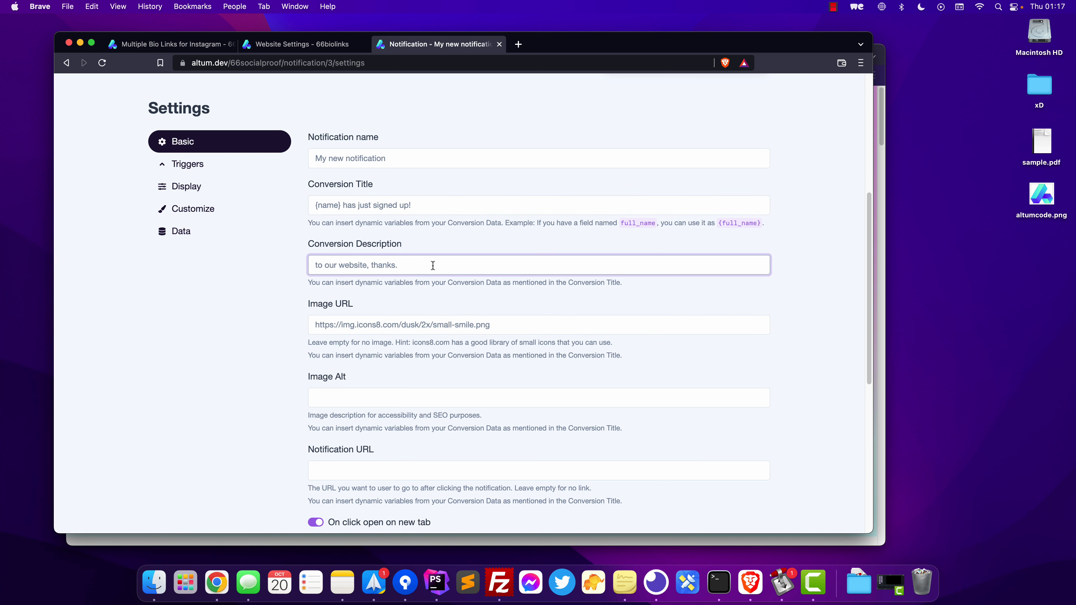
pyautogui.click(299, 332)
pyautogui.moveTo(307, 305); pyautogui.dragTo(357, 305)
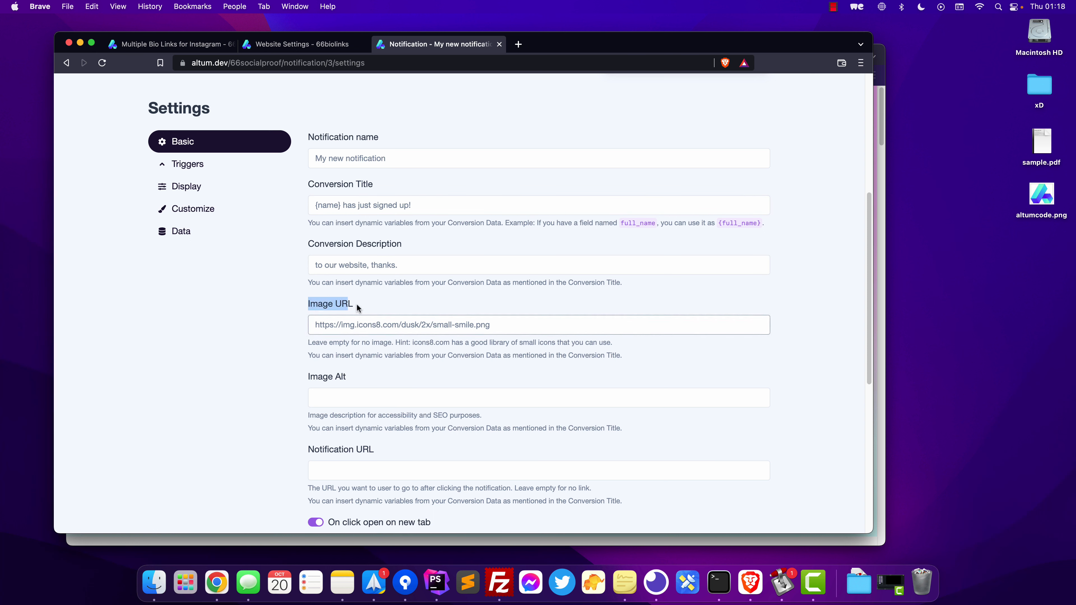
pyautogui.moveTo(301, 377); pyautogui.dragTo(405, 384)
pyautogui.moveTo(315, 450); pyautogui.dragTo(409, 452)
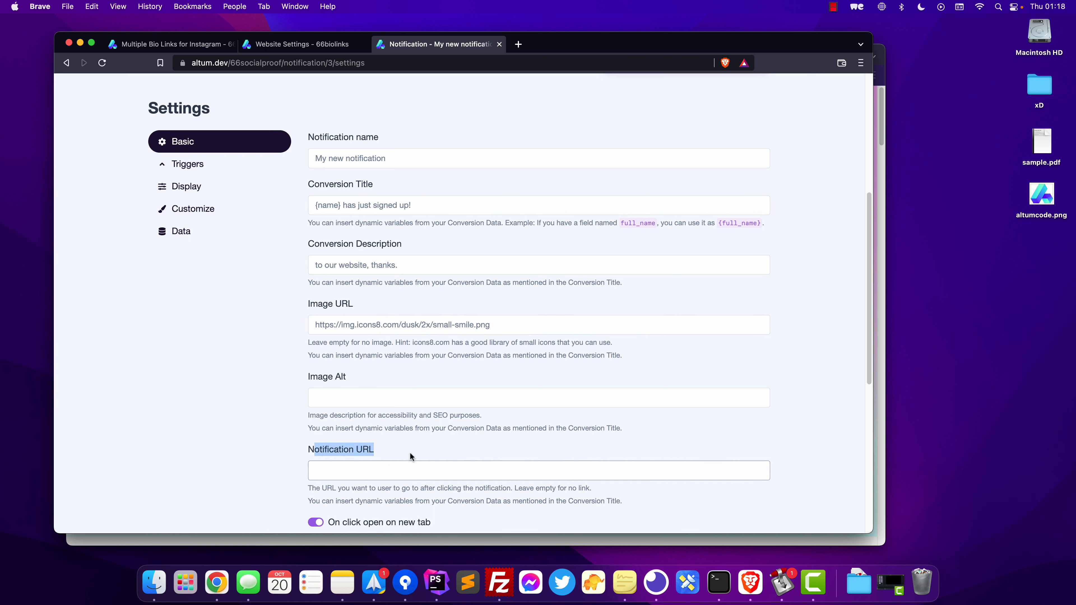